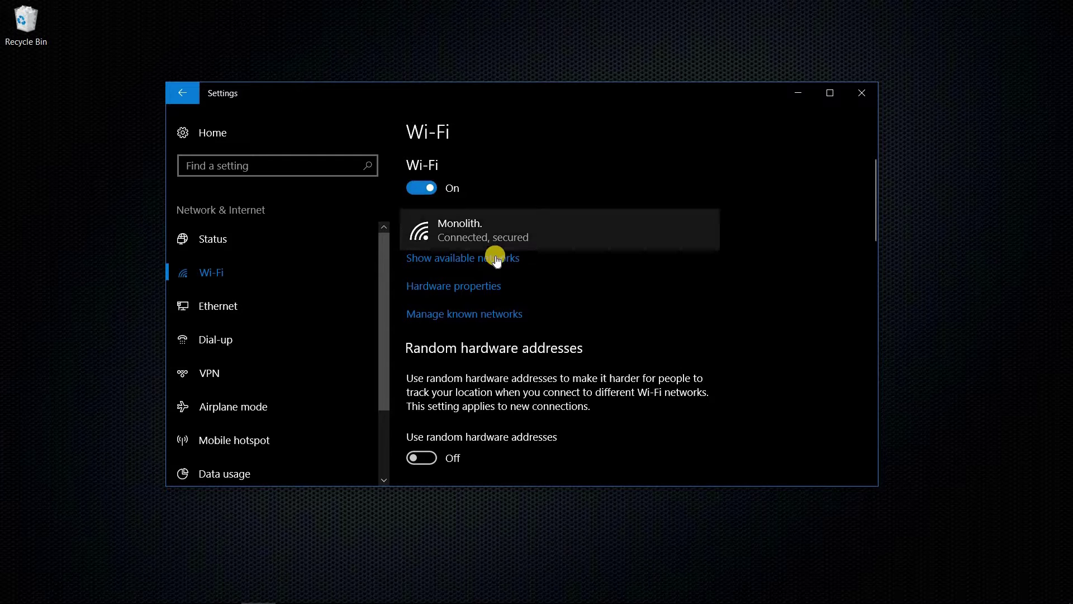
- Open the list of known Wi-Fi networks and check which network the PC is currently connected to
scroll(486, 268, down, 2)
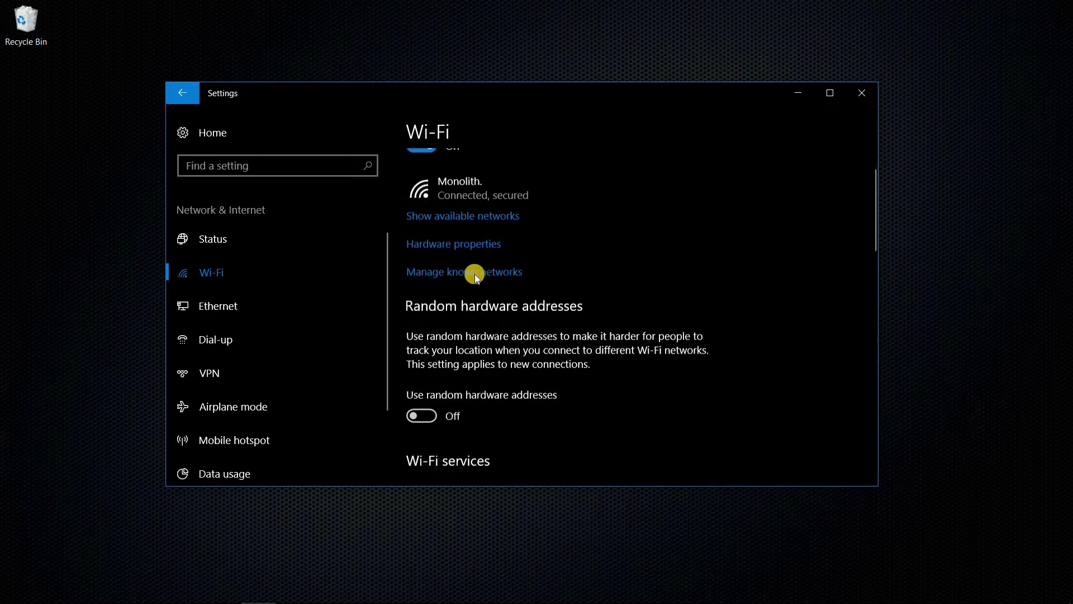
click(476, 267)
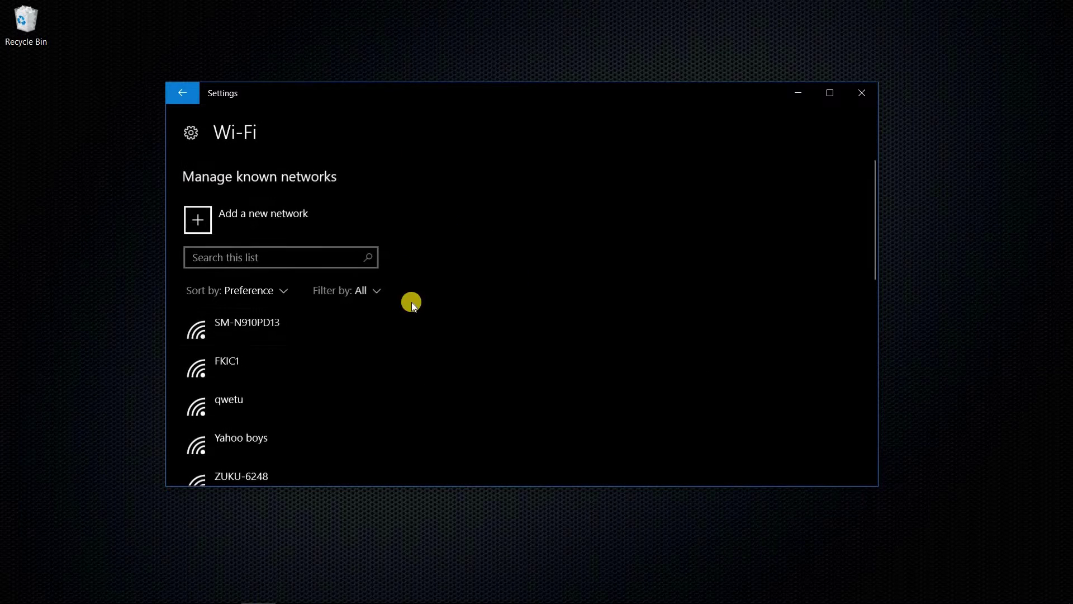
scroll(324, 321, down, 2)
scroll(260, 330, down, 10)
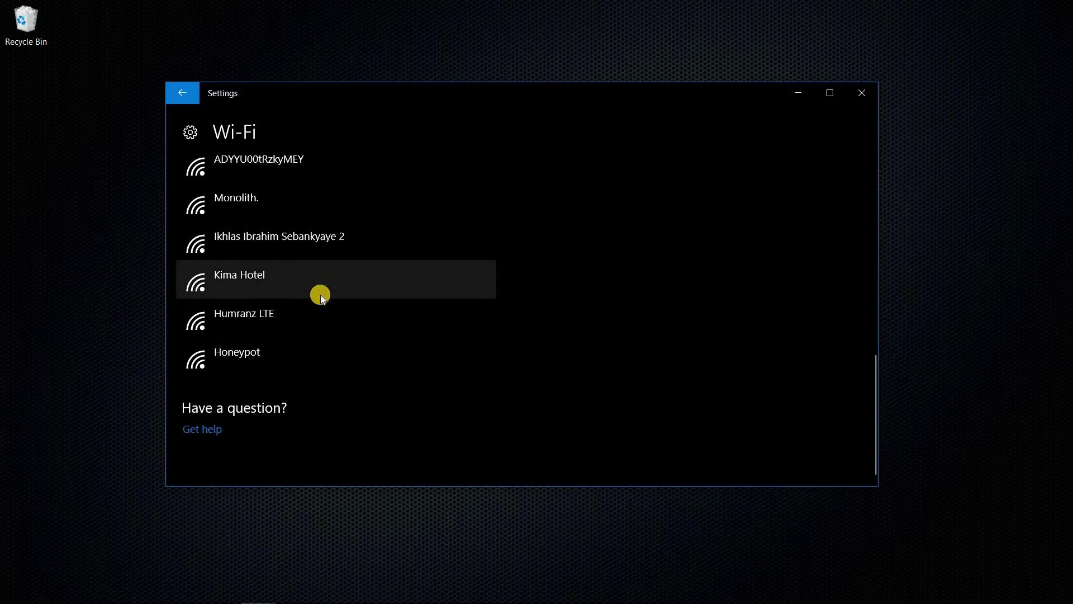
scroll(320, 294, up, 10)
scroll(386, 347, down, 5)
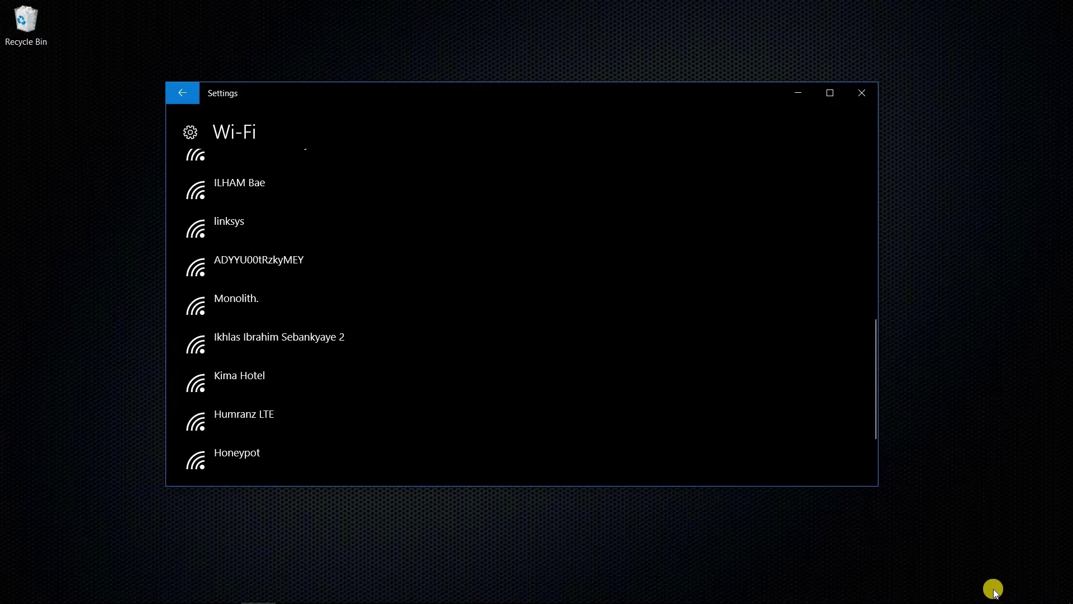
click(948, 590)
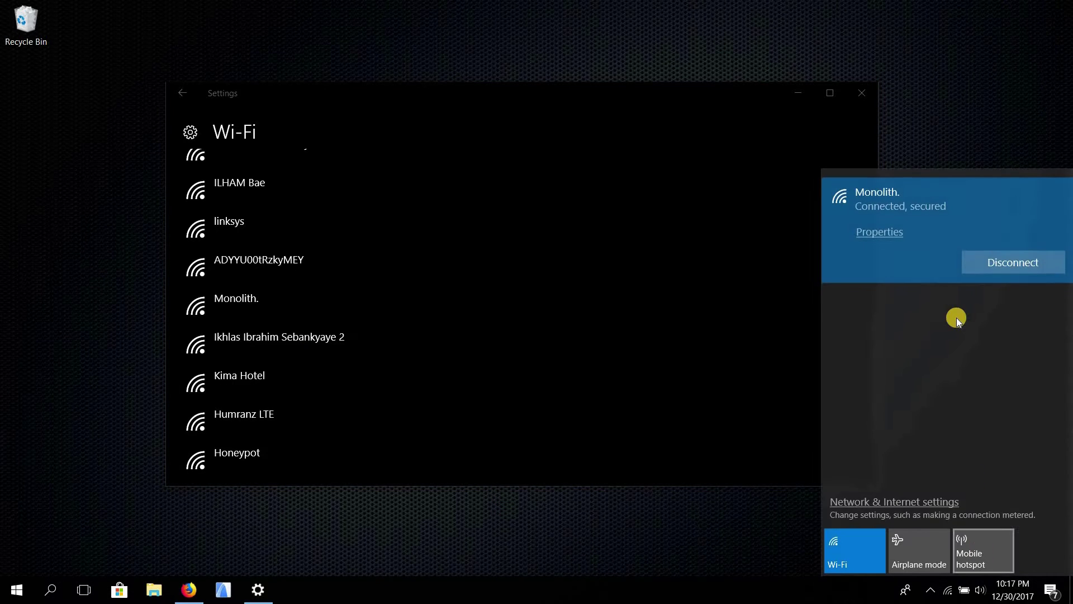
- Open the properties of the known network Monolith. and toggle its metered connection setting off and back on
click(249, 310)
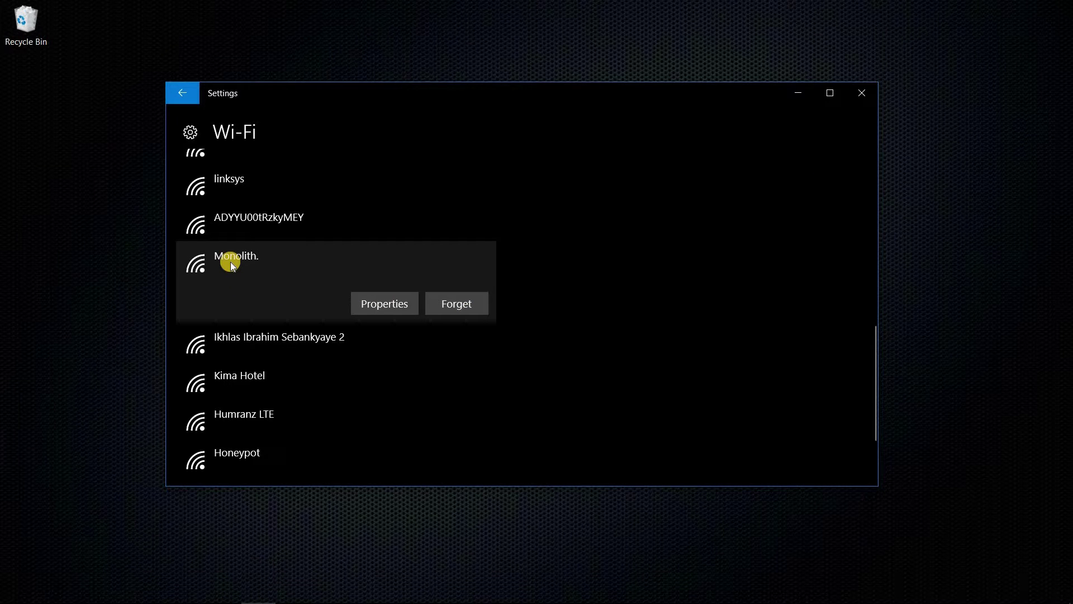
click(397, 306)
scroll(420, 307, down, 5)
scroll(420, 307, down, 2)
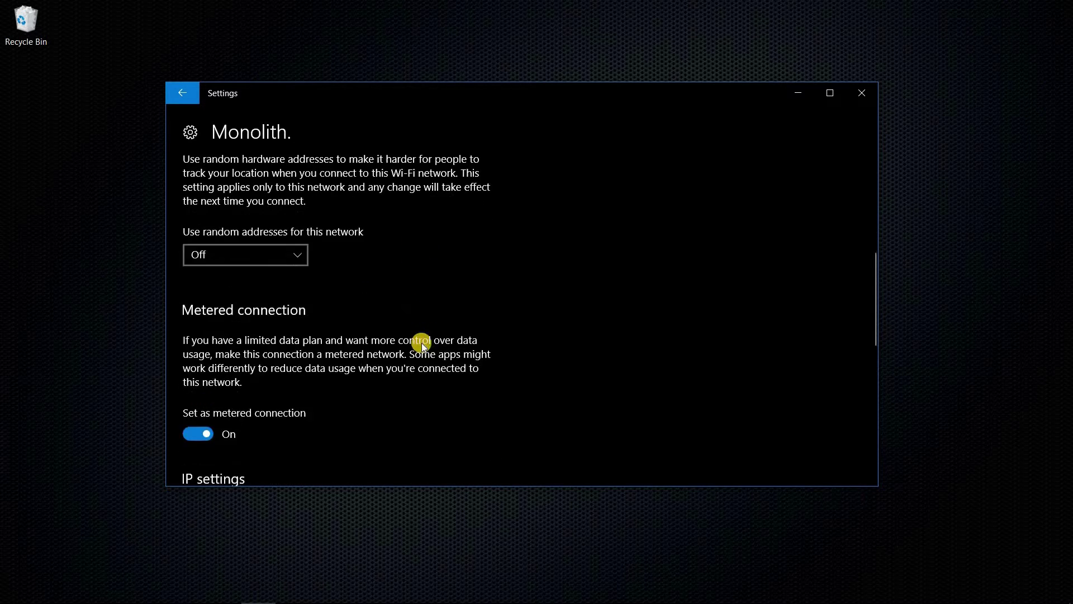
click(216, 358)
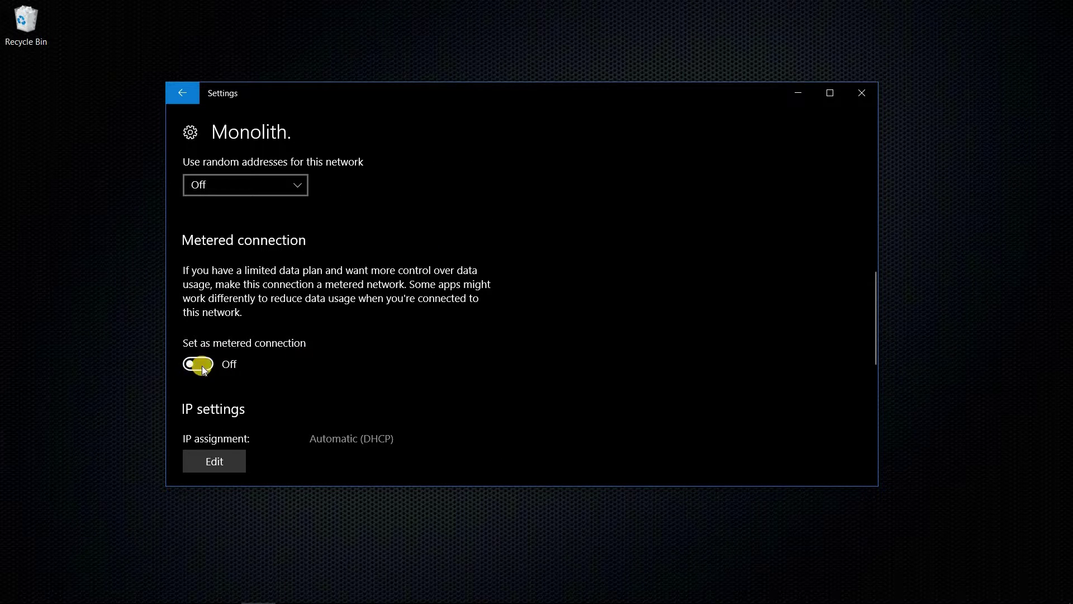
click(206, 365)
- Toggle the Monolith. network's option to connect automatically when in range and return to the known networks list
scroll(378, 399, up, 3)
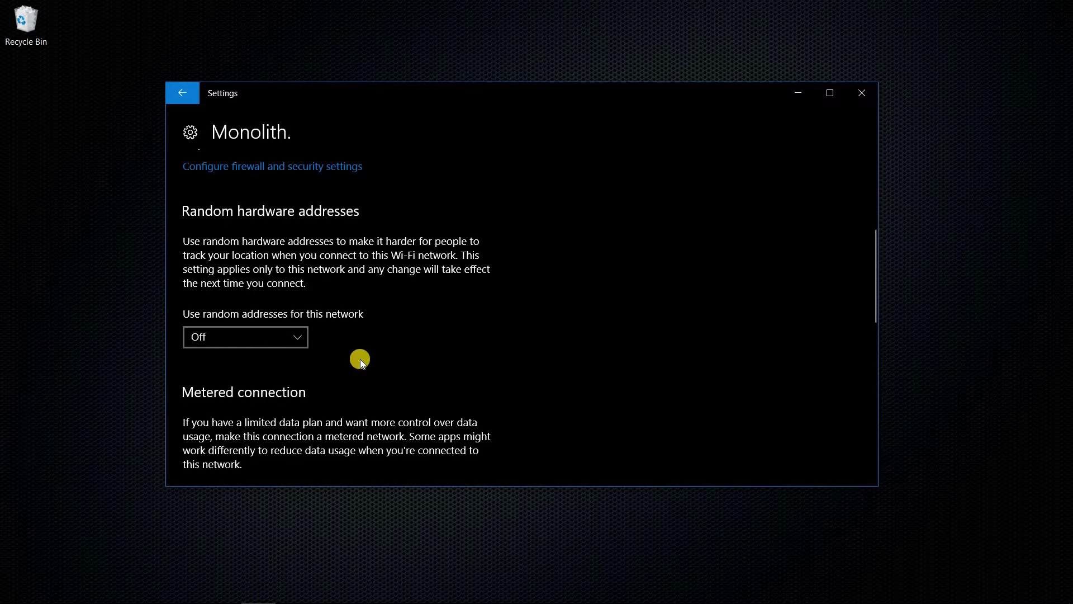
scroll(360, 359, up, 5)
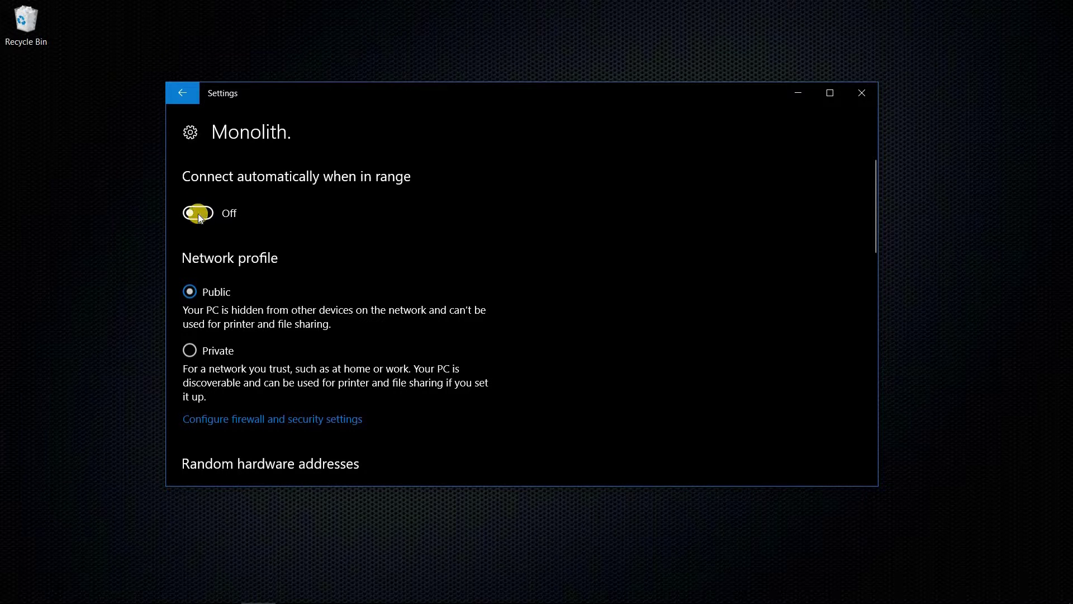
click(235, 210)
click(180, 94)
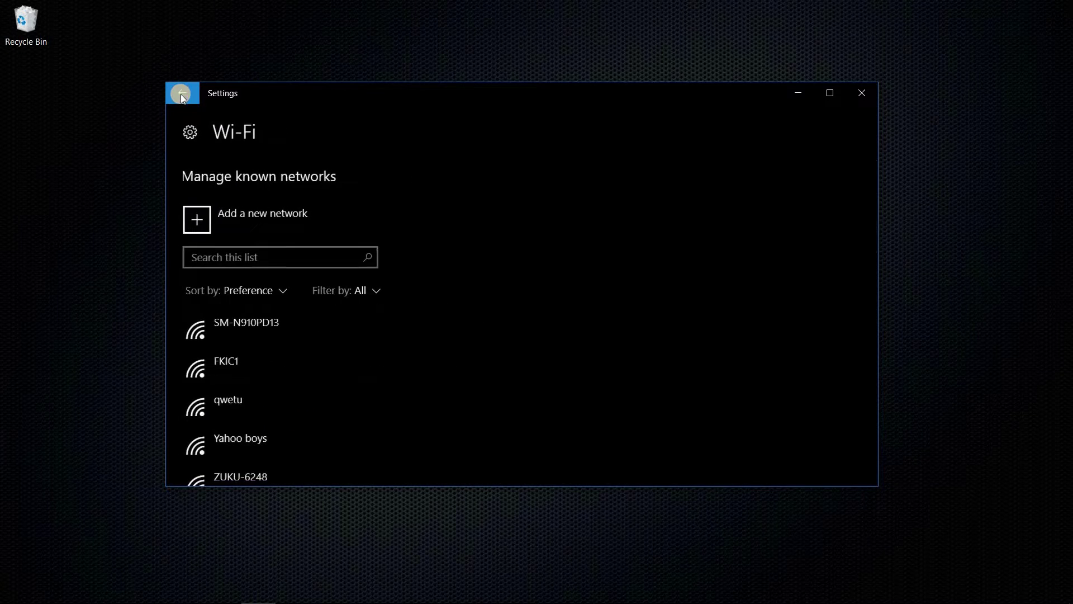
- Find the Humranz LTE network in the known networks list and open its properties
scroll(354, 352, down, 5)
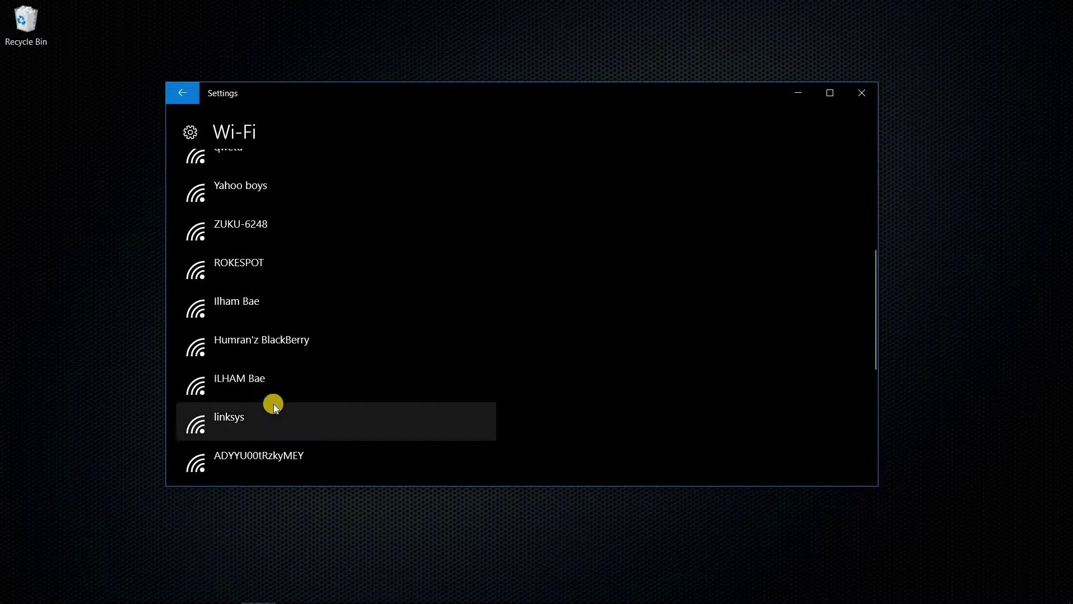
scroll(253, 280, up, 3)
scroll(247, 333, up, 2)
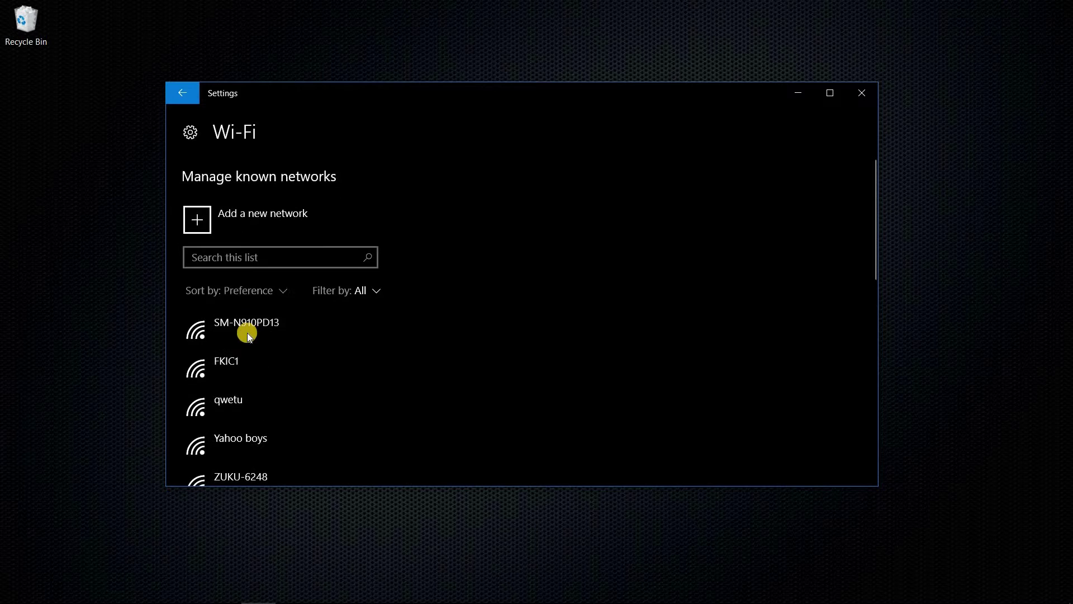
scroll(246, 333, down, 2)
scroll(248, 347, down, 2)
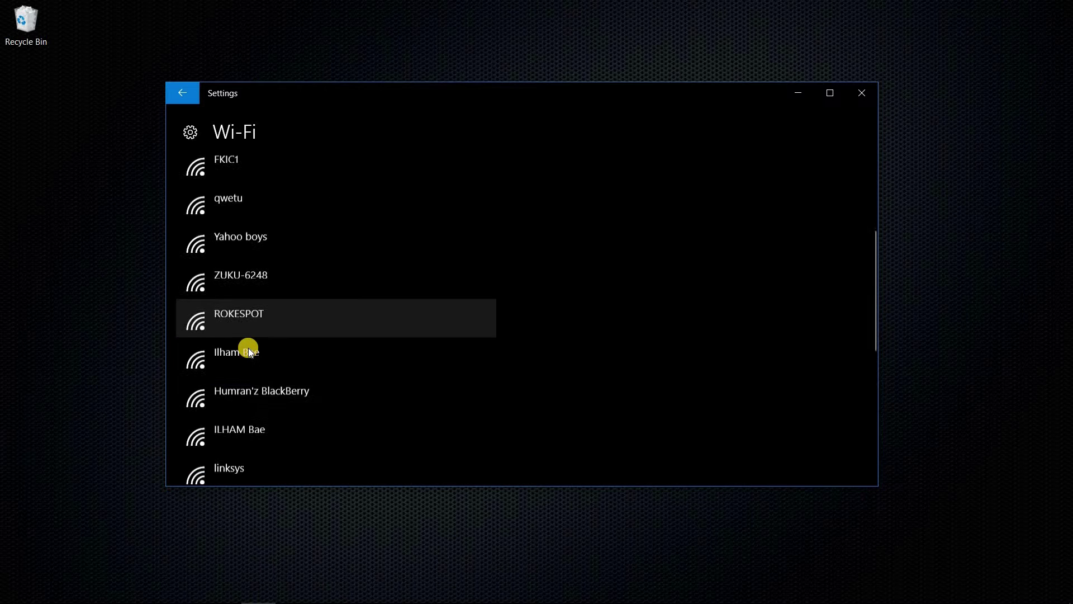
scroll(248, 347, down, 3)
scroll(248, 348, down, 2)
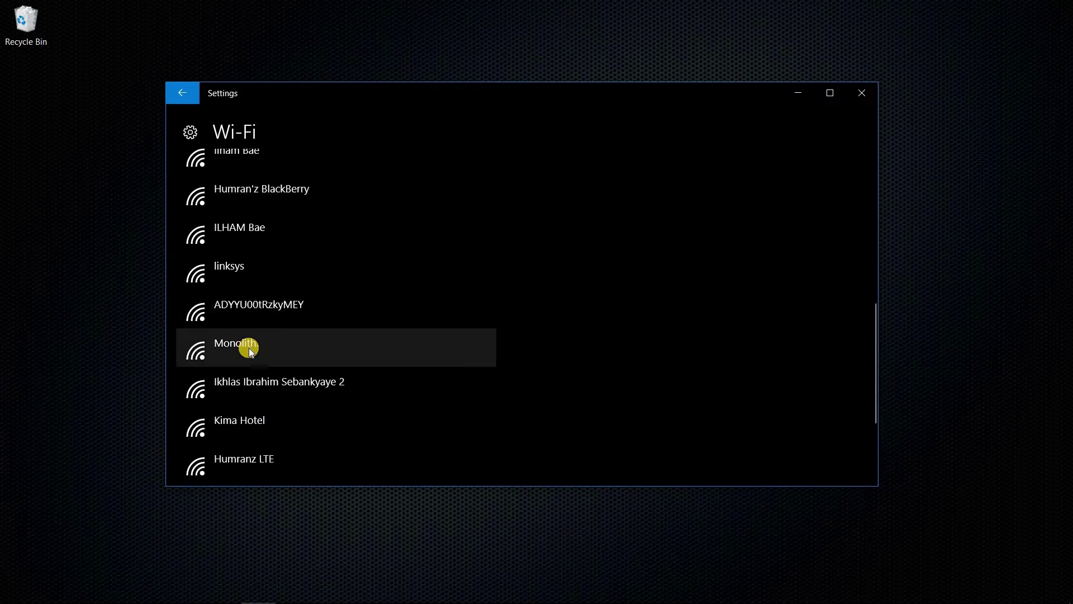
click(264, 405)
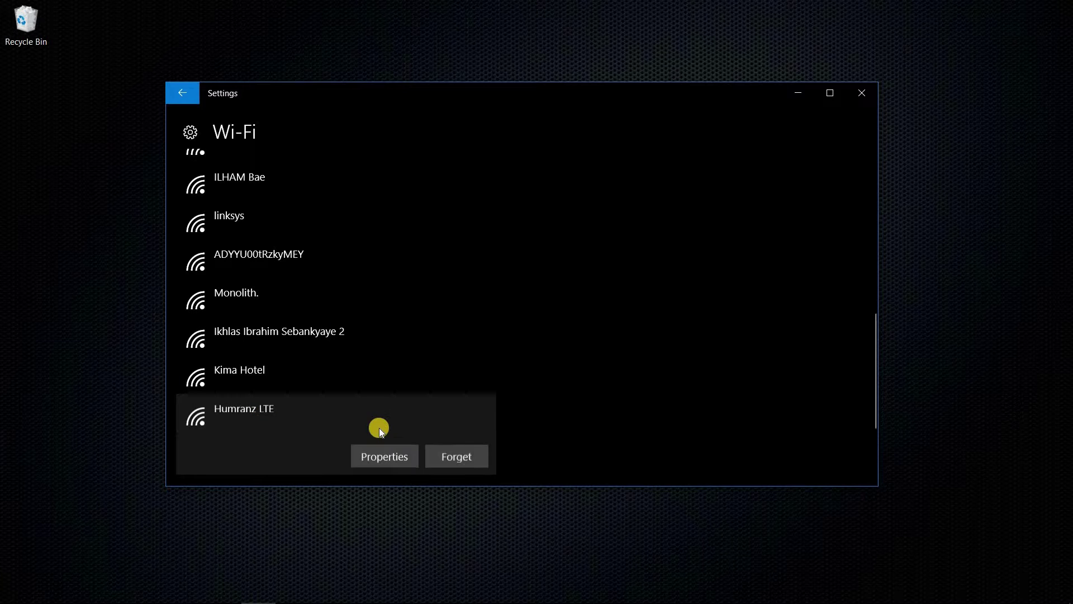
scroll(383, 428, down, 1)
click(390, 407)
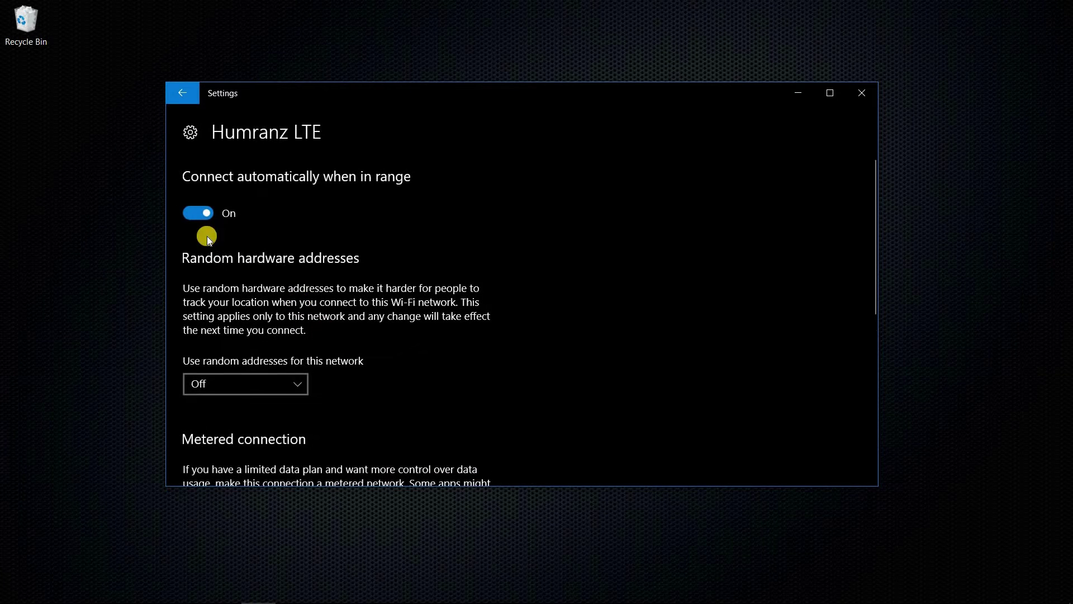
- Set the Humranz LTE network as a metered connection and leave its properties
scroll(289, 327, down, 1)
scroll(290, 326, down, 4)
click(190, 306)
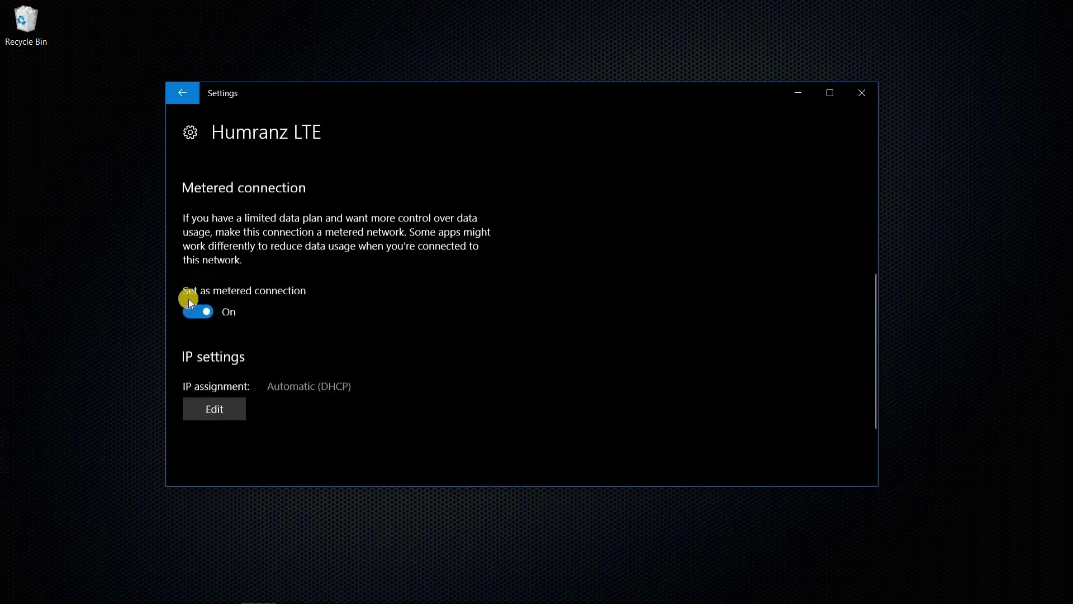
click(183, 93)
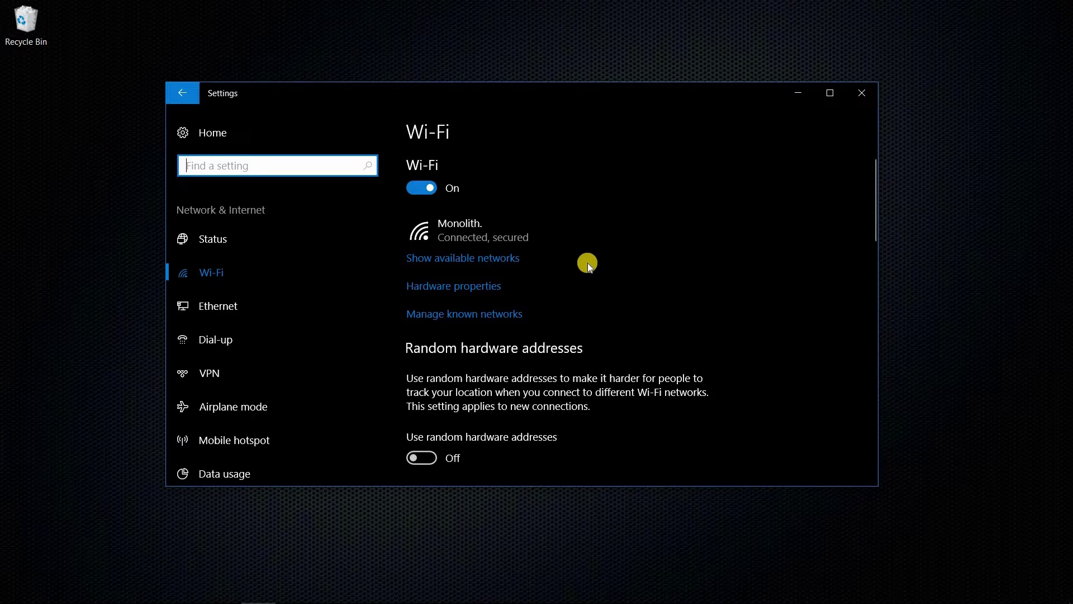
- Examine the known network qwetu's automatic connection, random address and metered connection settings, then return to the main Wi-Fi settings
click(496, 319)
scroll(291, 290, down, 3)
scroll(295, 345, down, 4)
scroll(239, 215, up, 1)
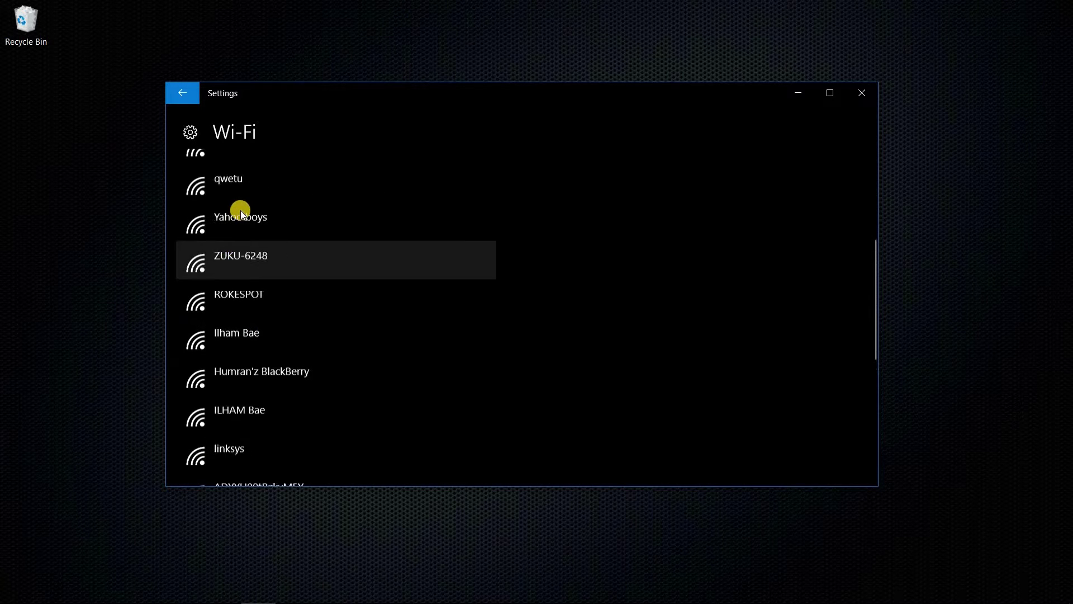
click(241, 210)
click(392, 202)
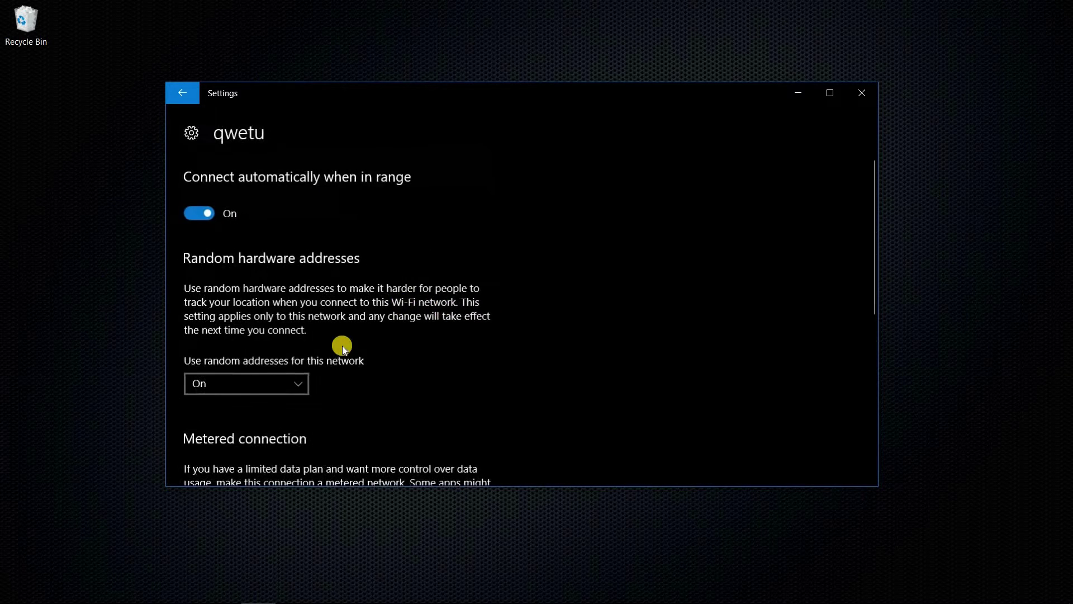
scroll(290, 251, down, 3)
scroll(223, 134, up, 3)
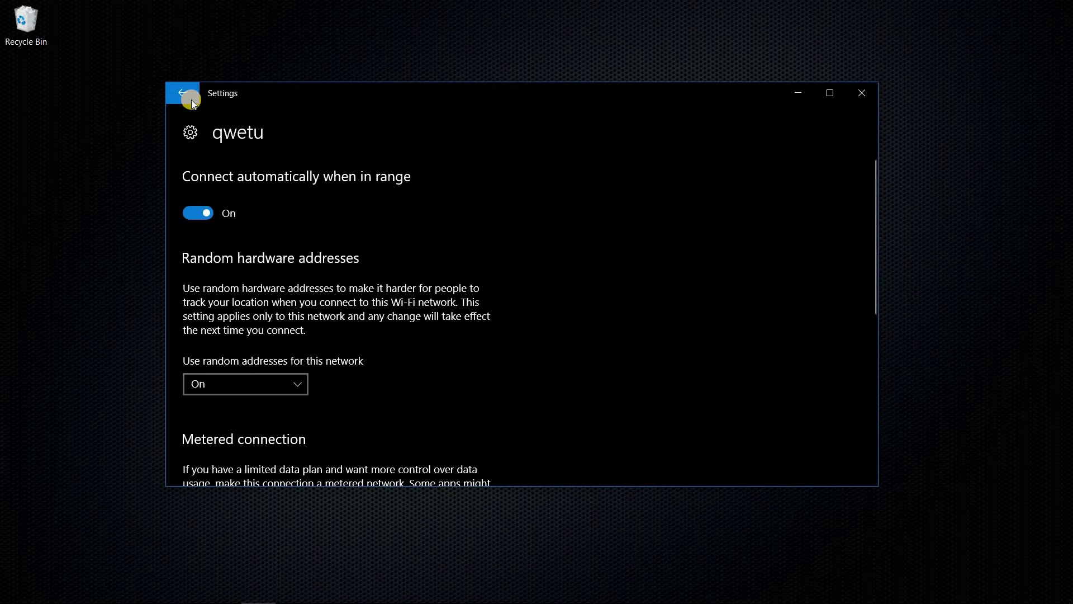
scroll(292, 292, down, 3)
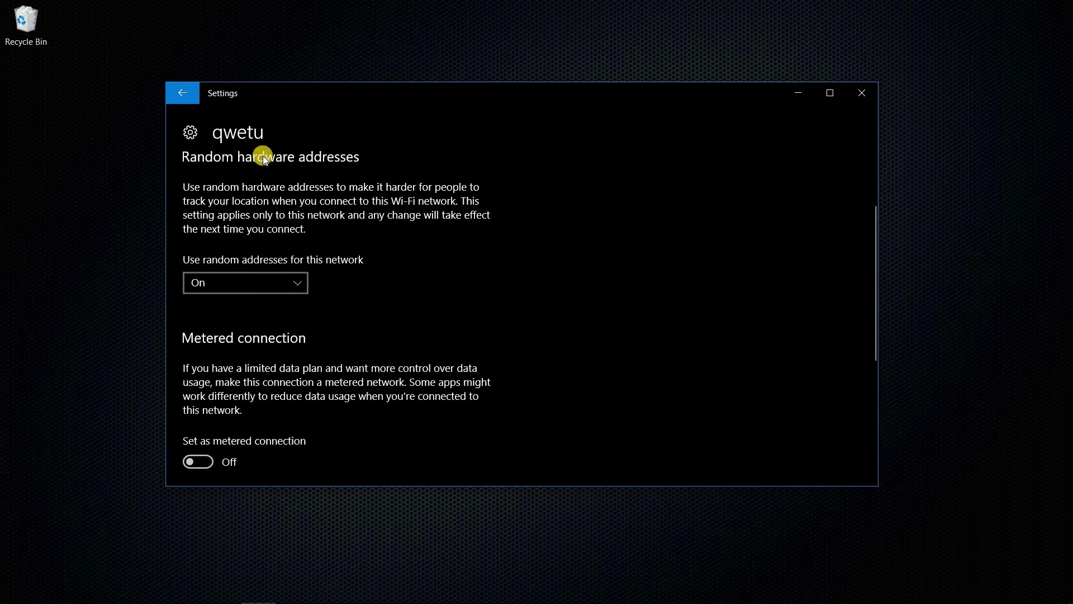
click(187, 96)
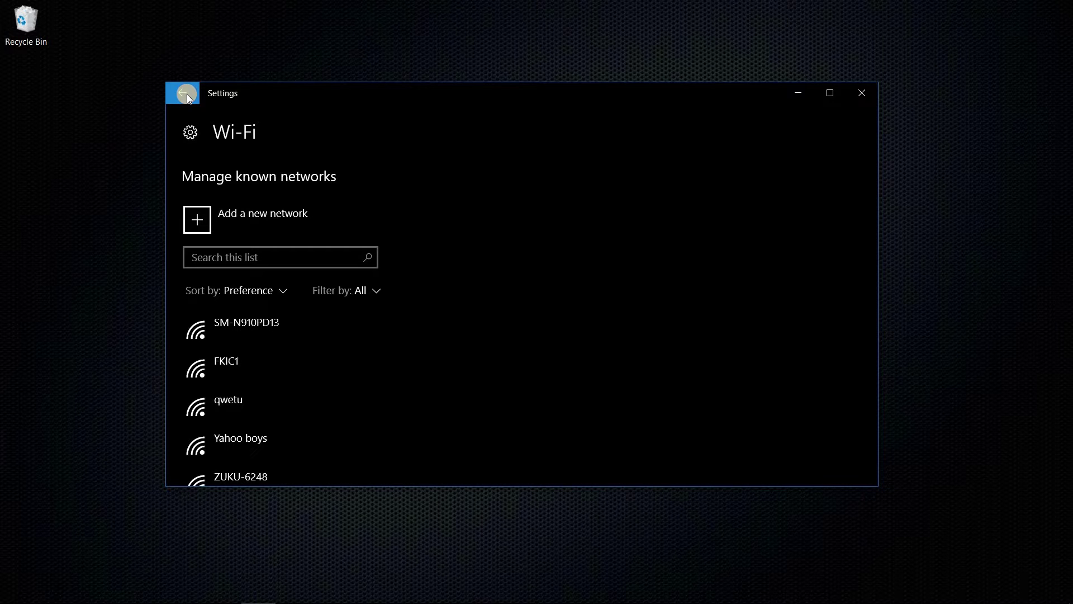
click(188, 96)
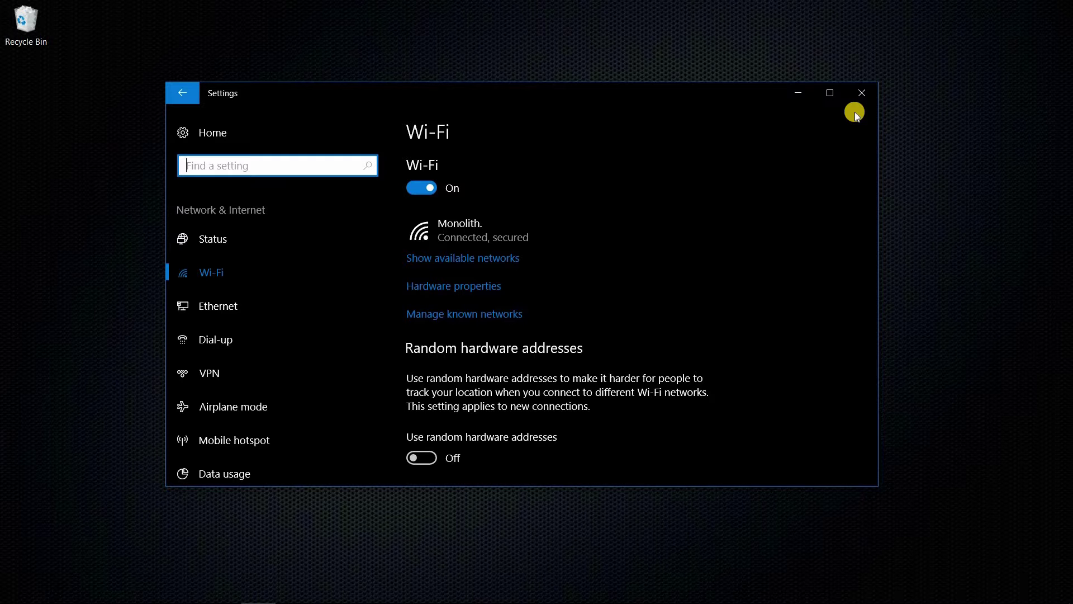
mouse_move(951, 592)
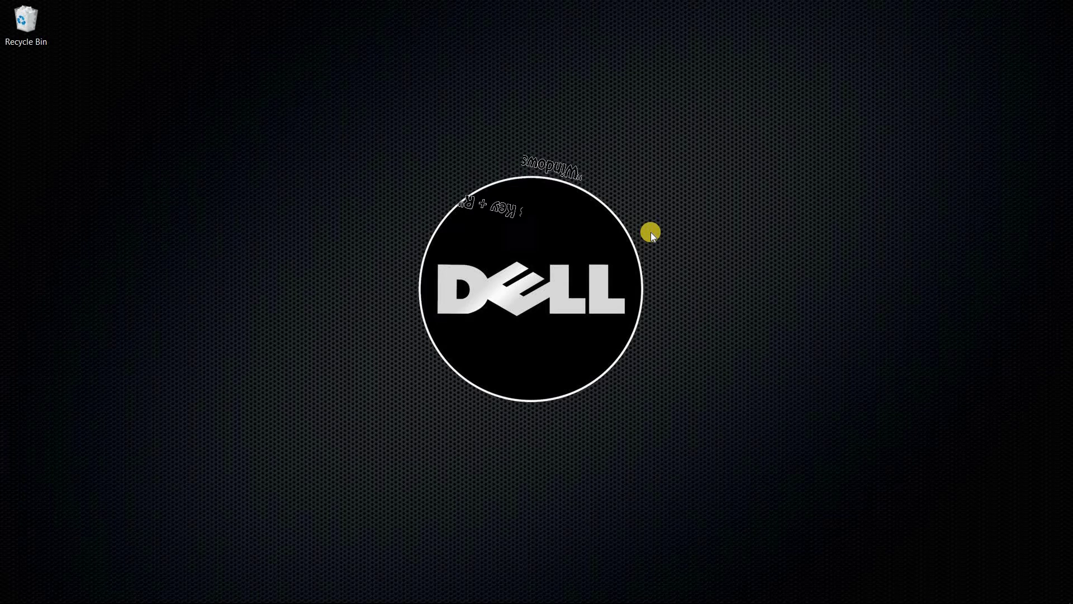
- Launch the Registry Editor by running the command regedit
key(super+r)
click(617, 305)
key(BackSpace)
key(BackSpace)
key(BackSpace)
key(BackSpace)
key(BackSpace)
key(BackSpace)
key(BackSpace)
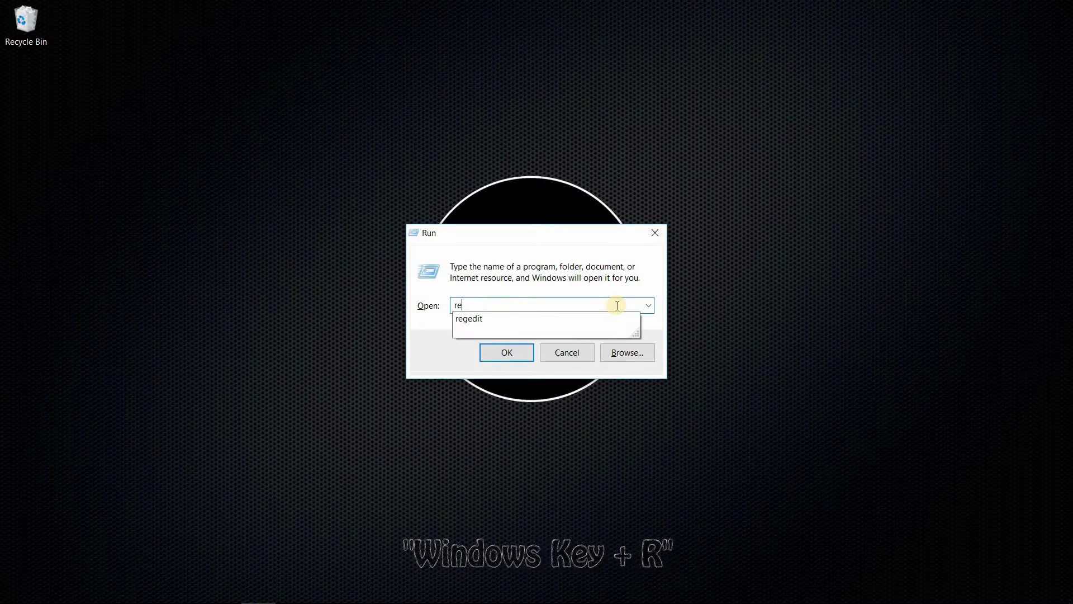
text(reg)
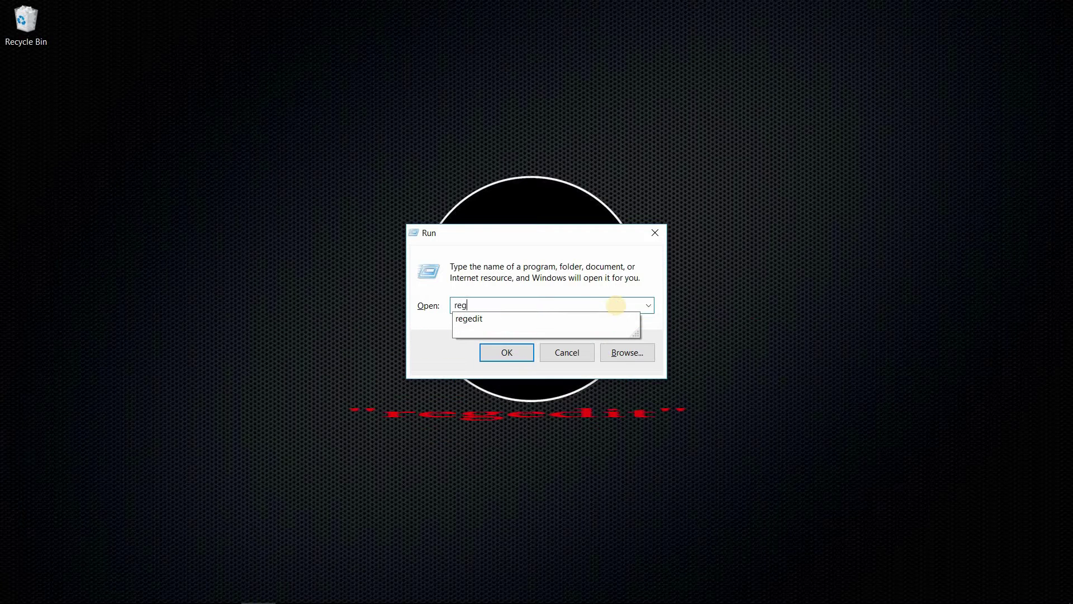
text(edit)
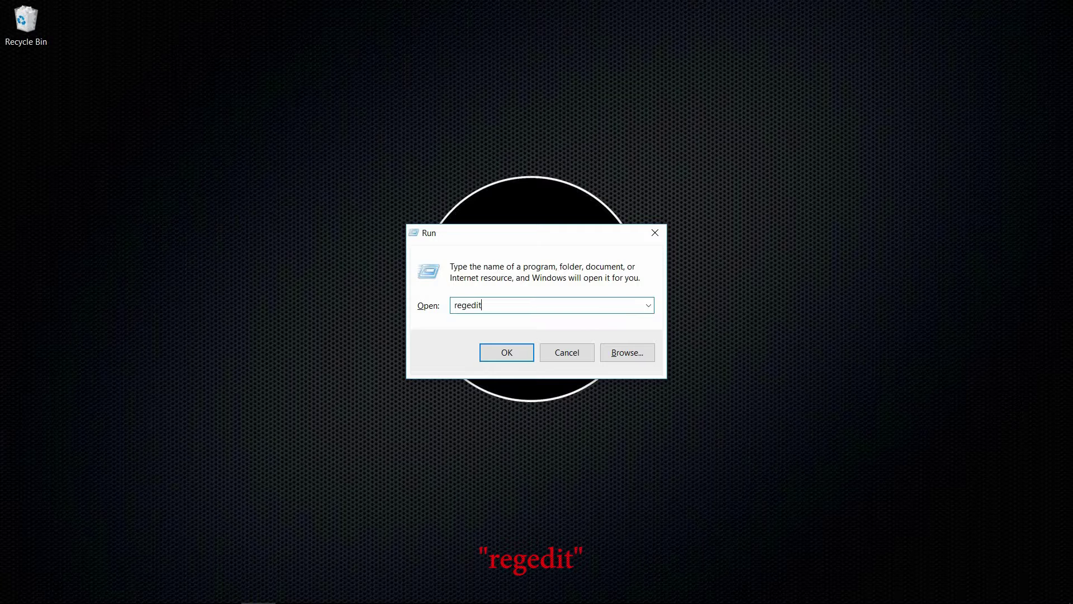
key(Return)
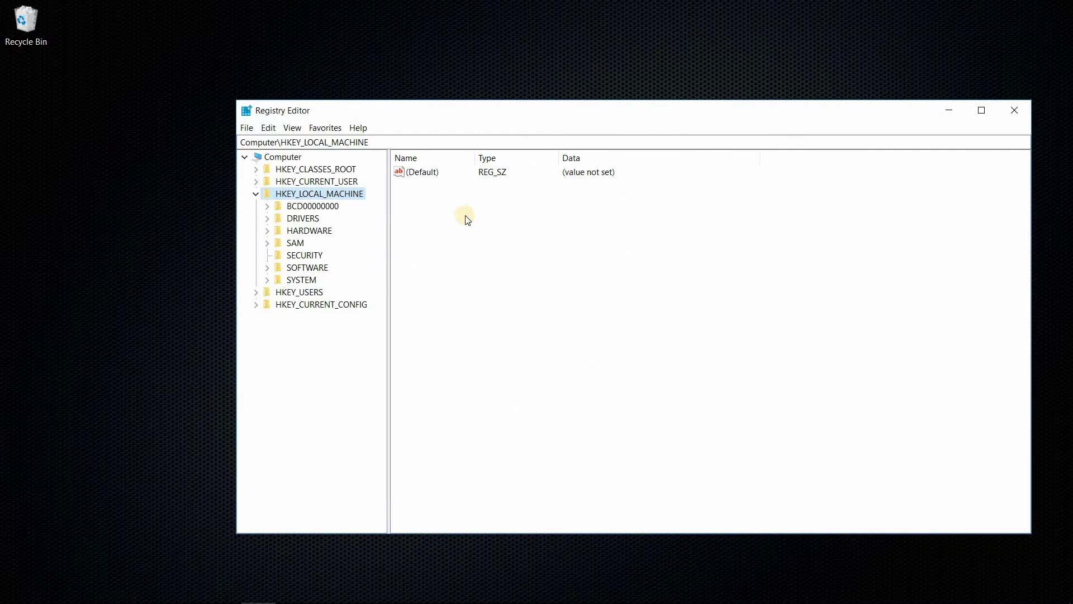
- Expand the SOFTWARE key under HKEY_LOCAL_MACHINE, and within it the Microsoft key
drag(533, 111, 528, 106)
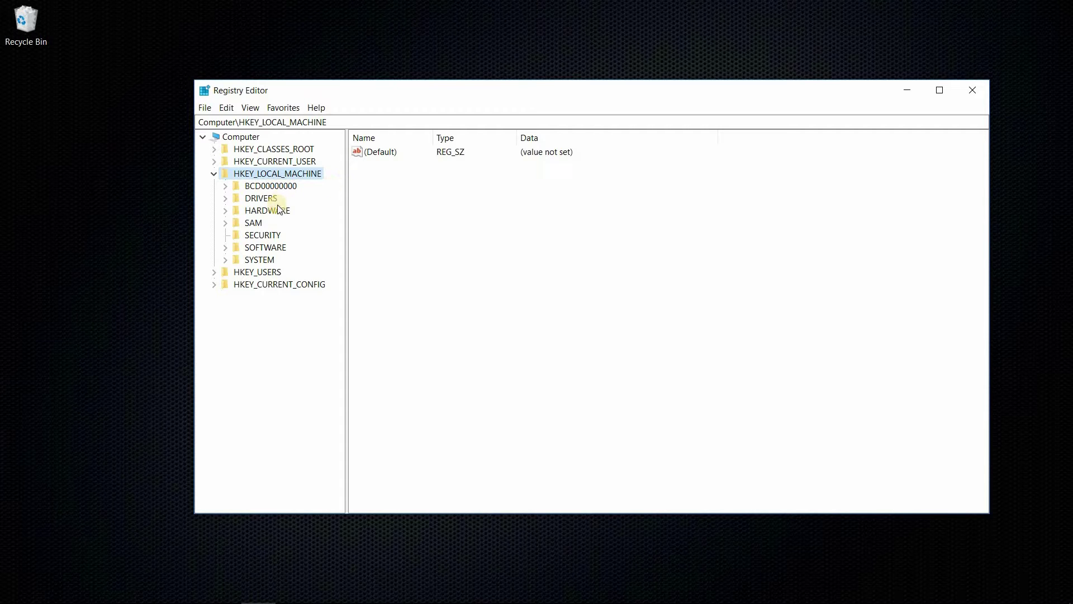
click(225, 248)
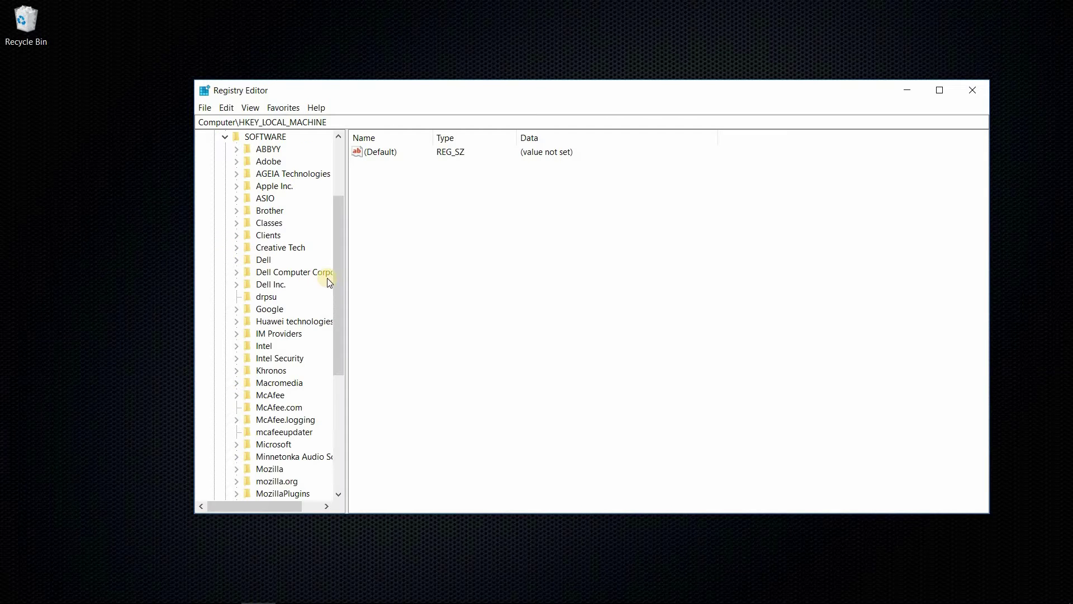
scroll(283, 274, down, 1)
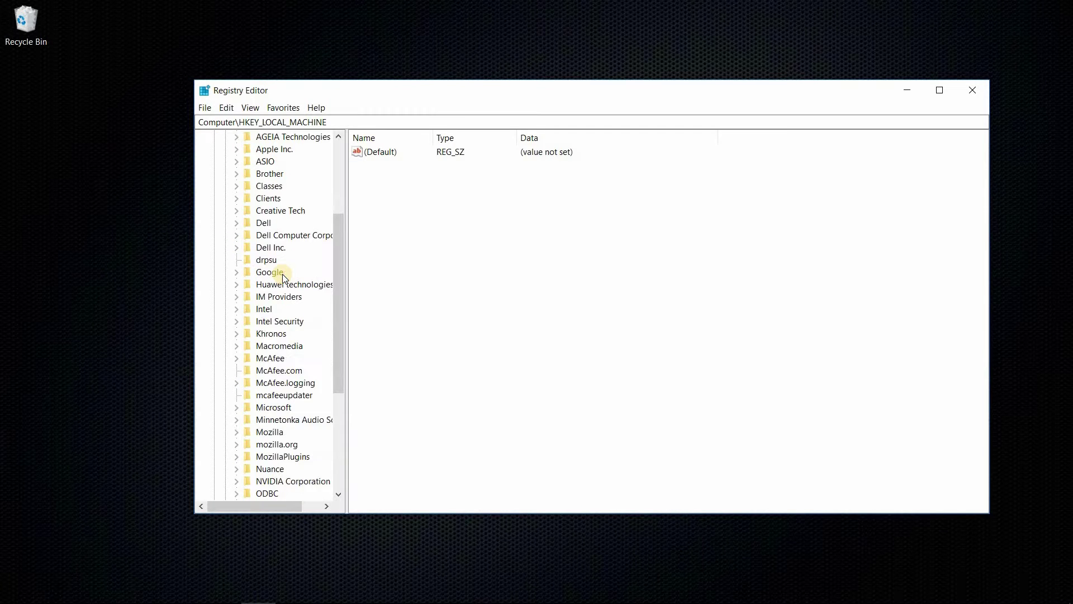
scroll(283, 274, down, 2)
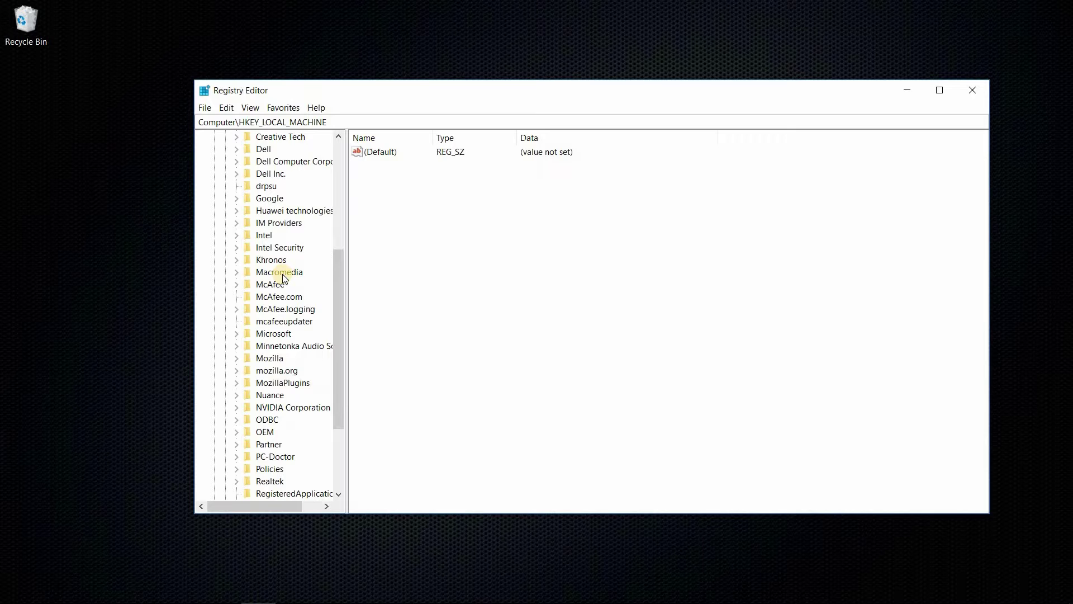
scroll(282, 273, down, 1)
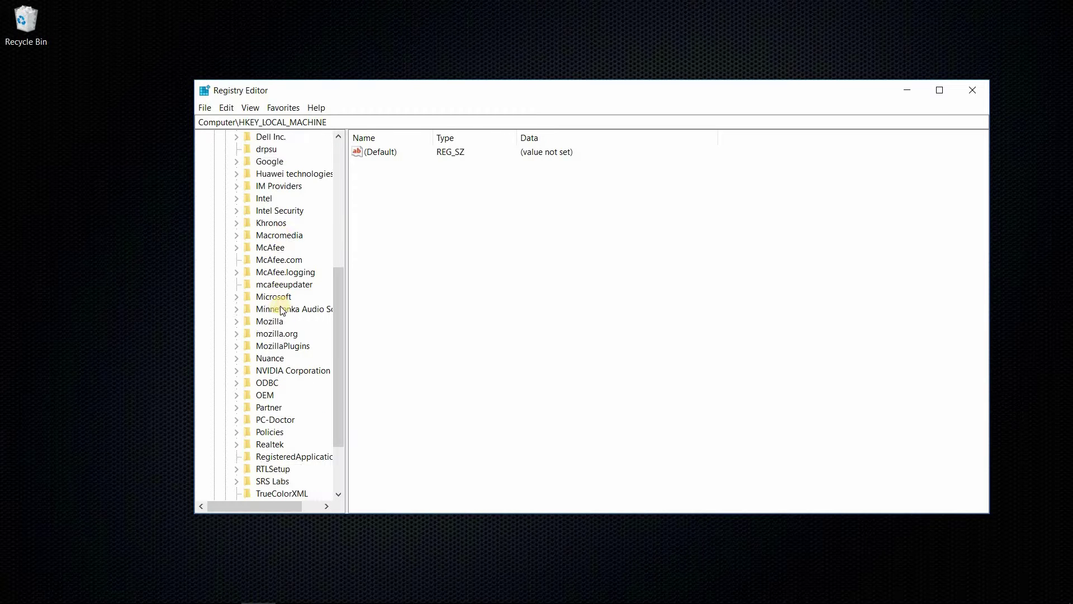
click(237, 297)
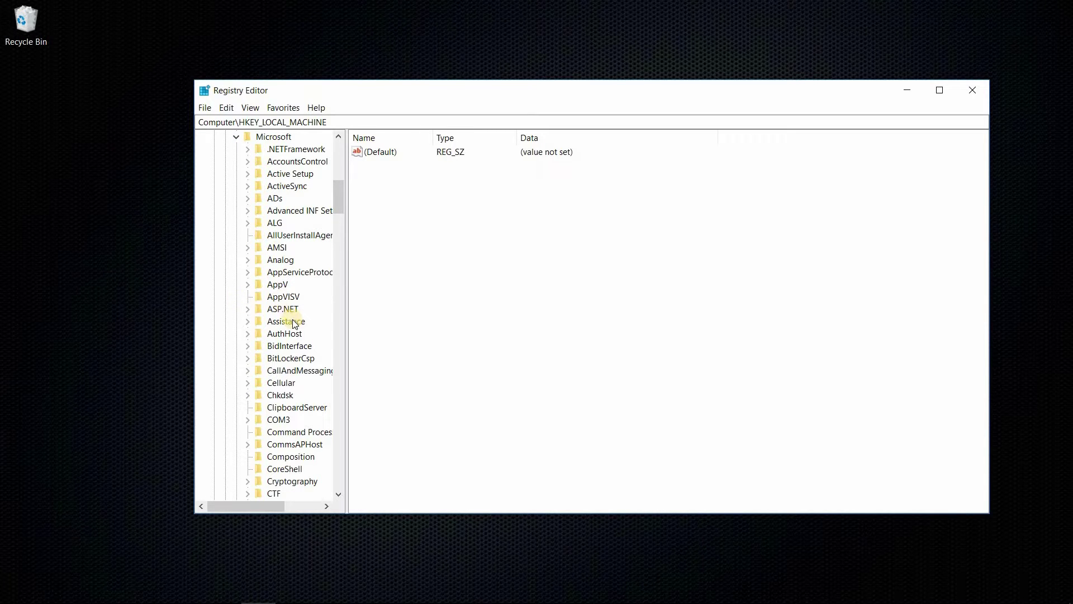
- Find the Windows NT key under Microsoft and expand it together with its CurrentVersion subkey
scroll(288, 341, down, 2)
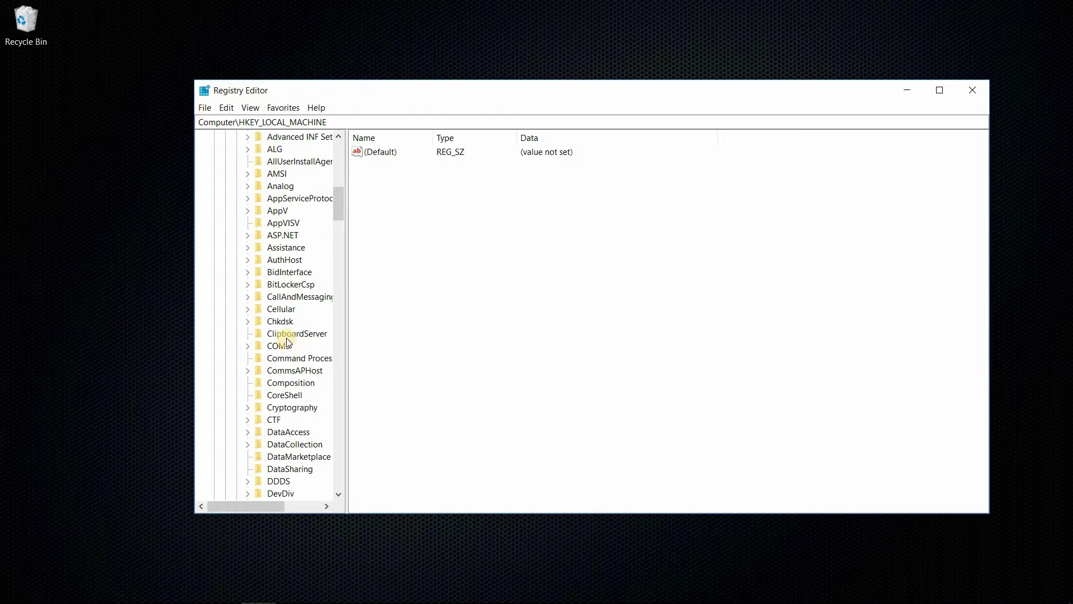
scroll(285, 344, down, 9)
scroll(284, 346, down, 12)
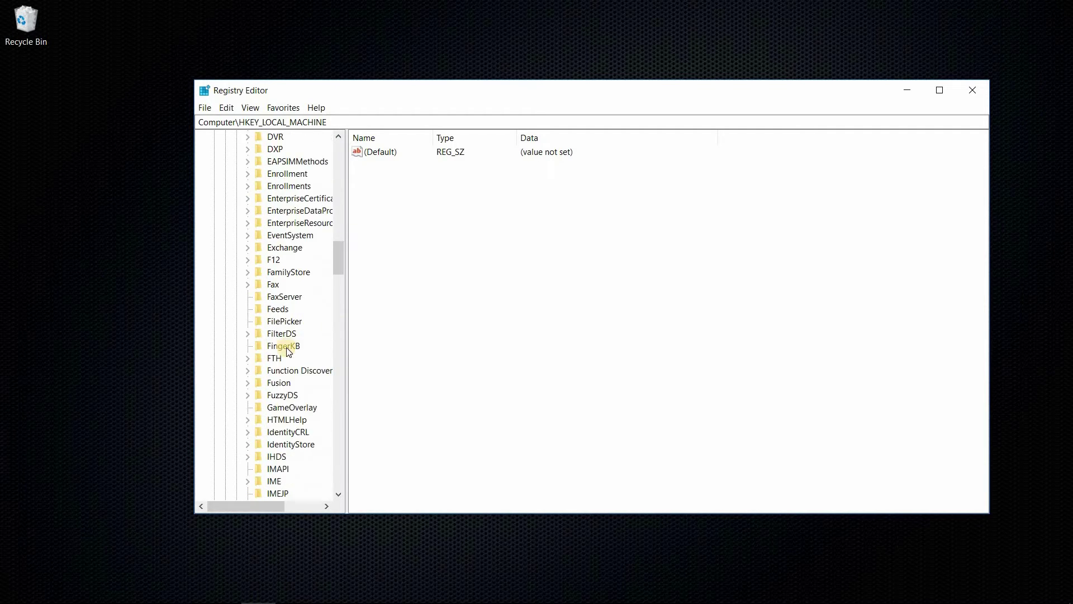
scroll(341, 301, down, 1)
drag(341, 310, 359, 434)
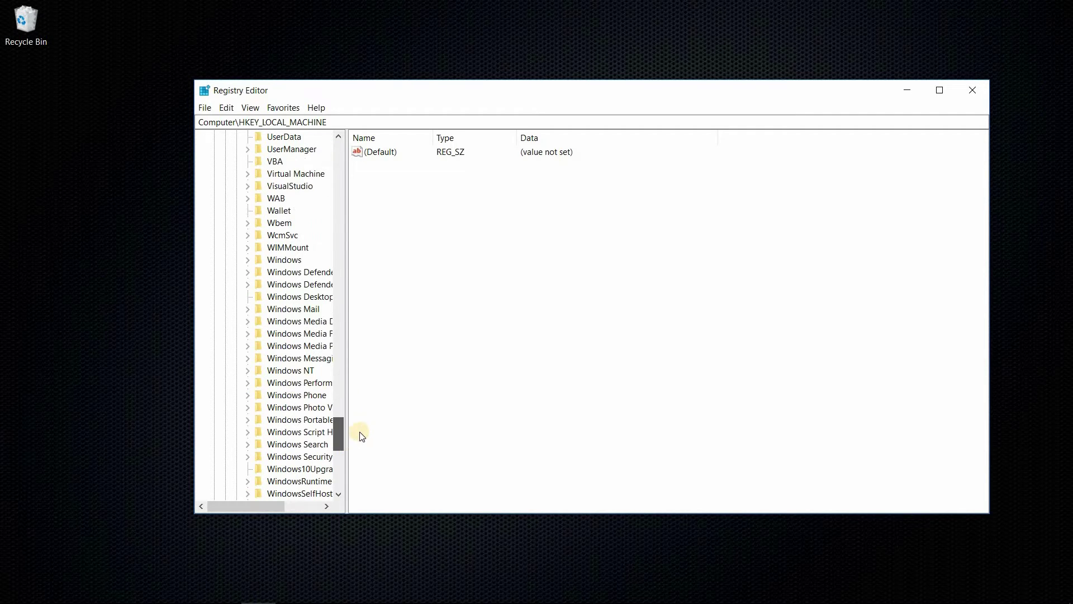
click(266, 371)
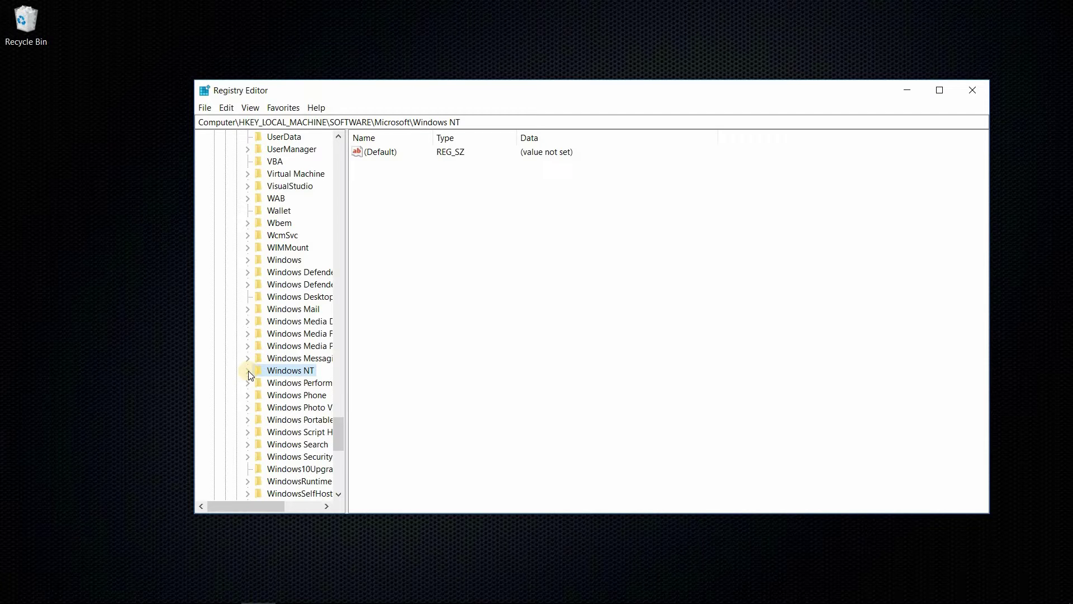
click(248, 371)
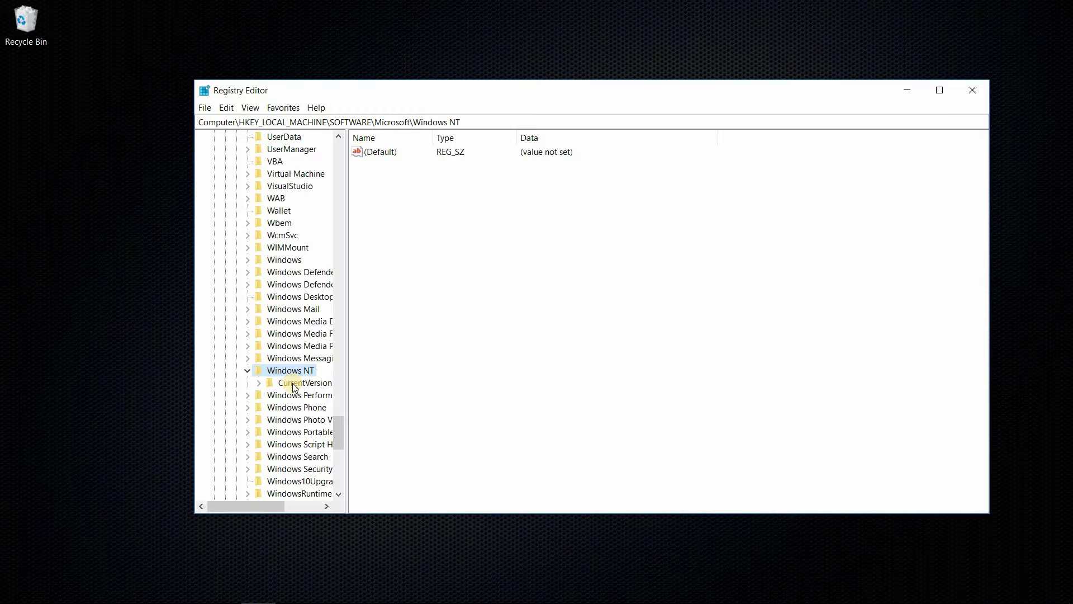
click(260, 384)
- Find the NetworkList key under CurrentVersion, expand it and select its DefaultMediaCost subkey
scroll(310, 386, down, 7)
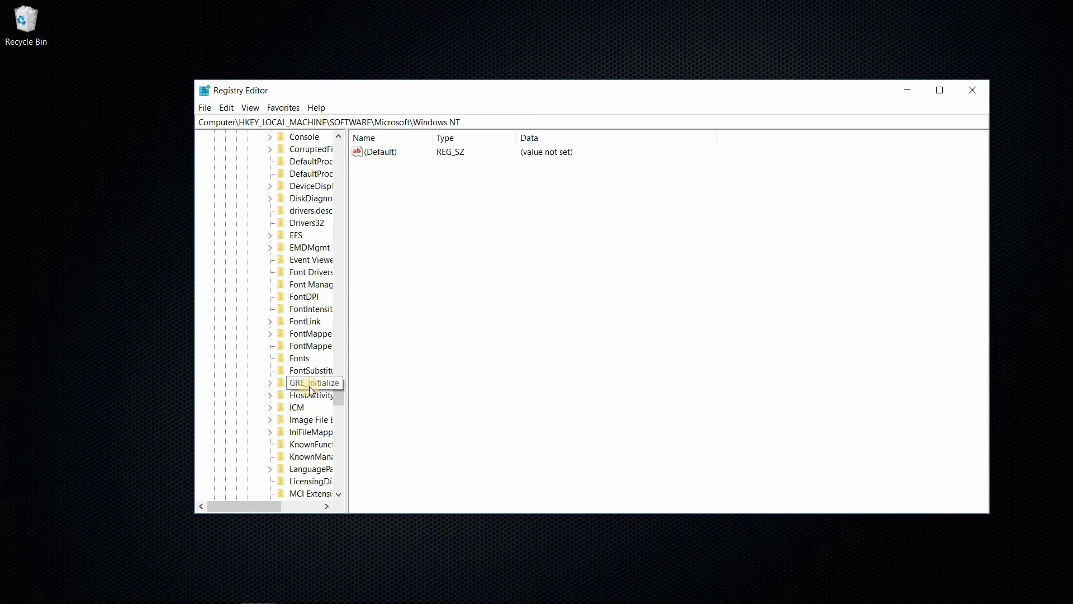
scroll(309, 386, down, 2)
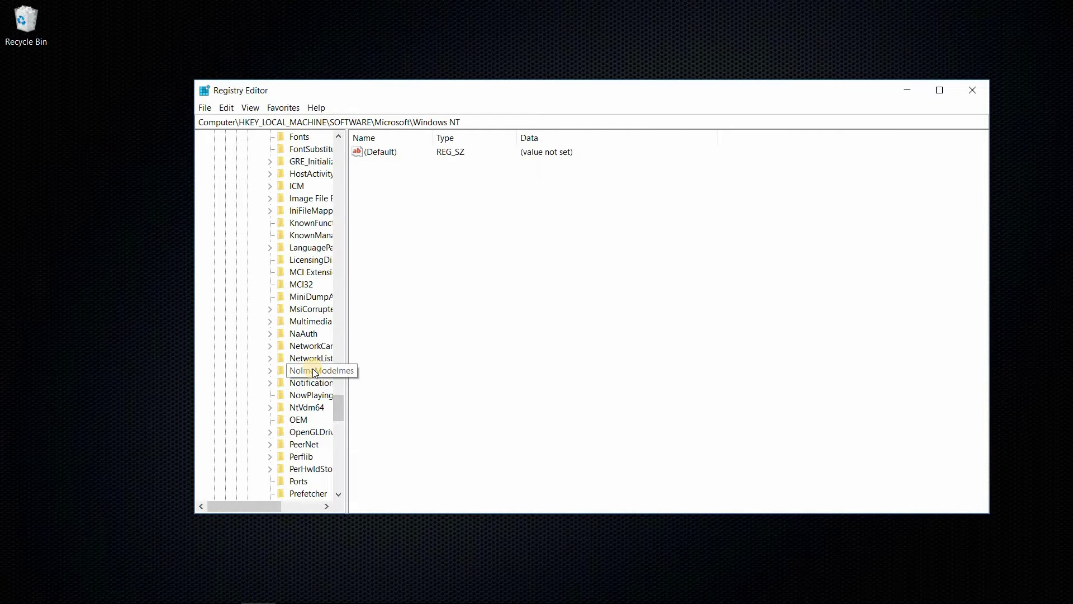
scroll(314, 372, down, 3)
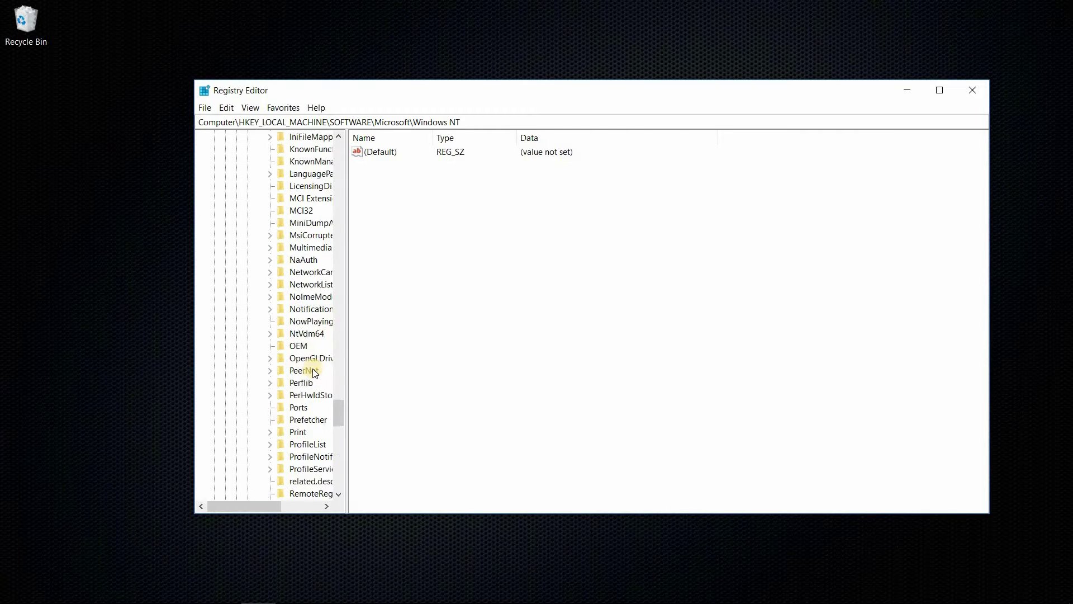
scroll(313, 370, down, 6)
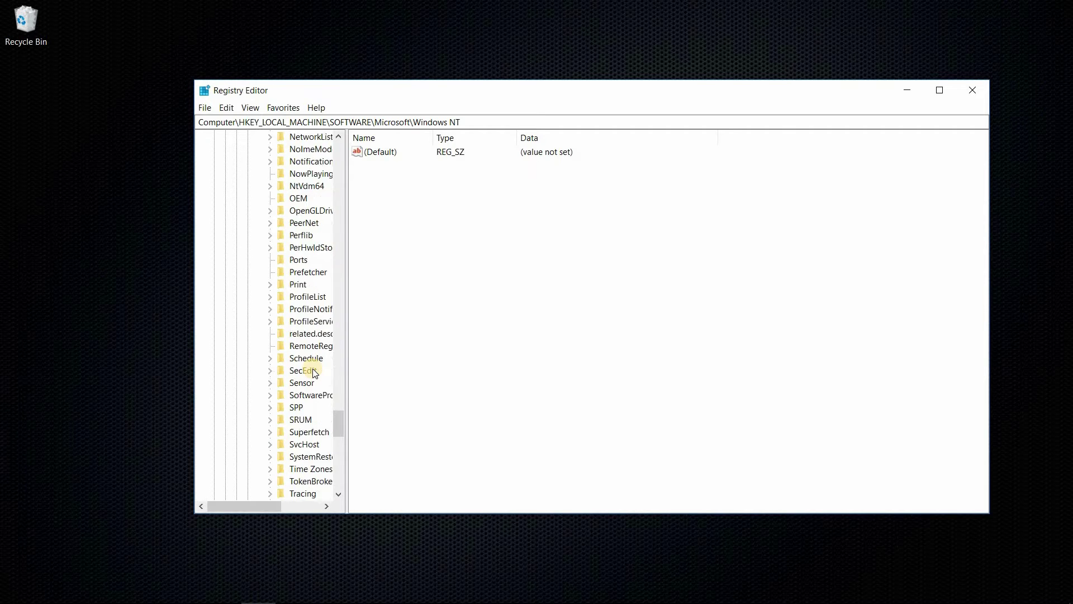
scroll(313, 371, down, 6)
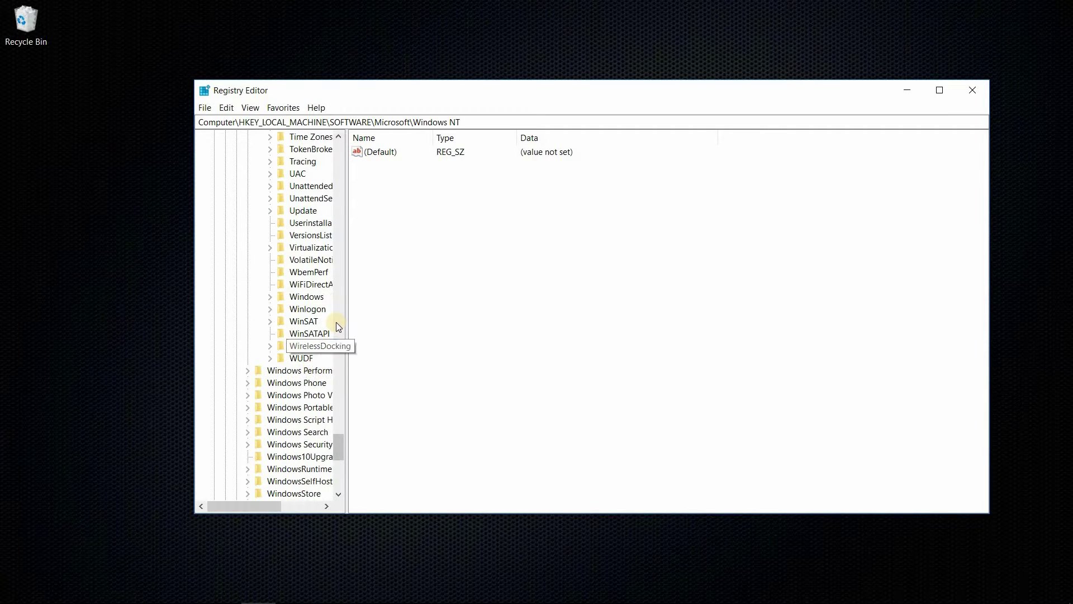
scroll(336, 323, up, 3)
scroll(313, 330, up, 2)
scroll(306, 332, up, 2)
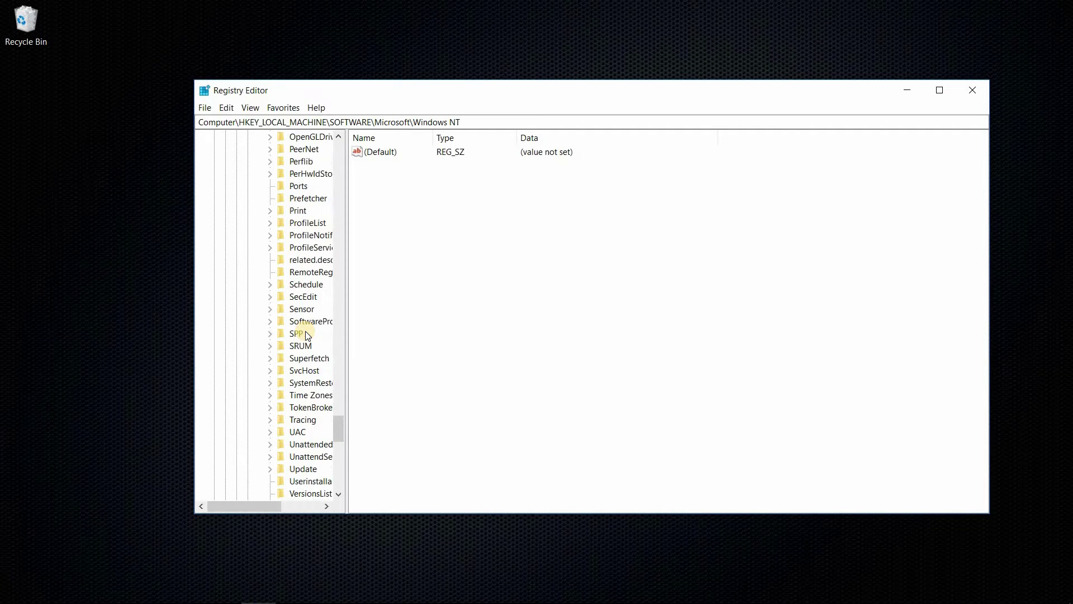
scroll(307, 334, up, 5)
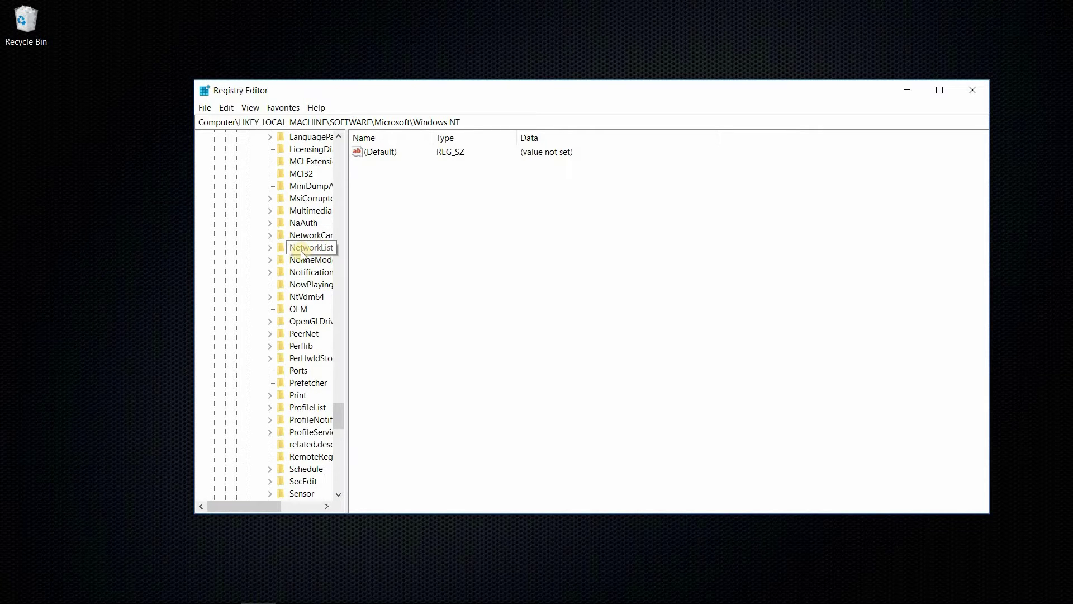
drag(269, 504, 275, 502)
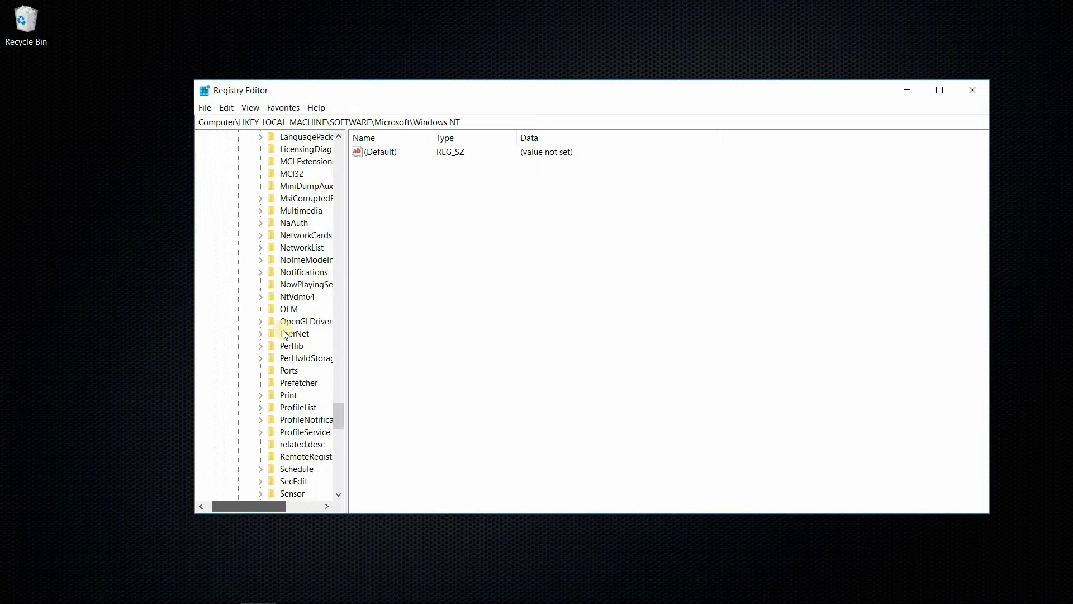
click(261, 248)
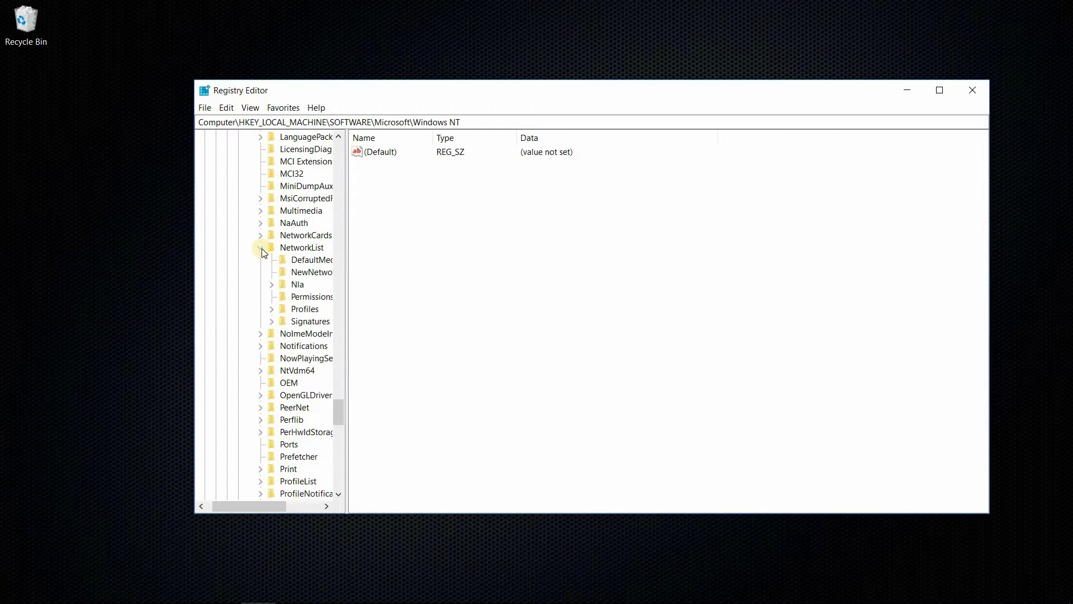
click(315, 258)
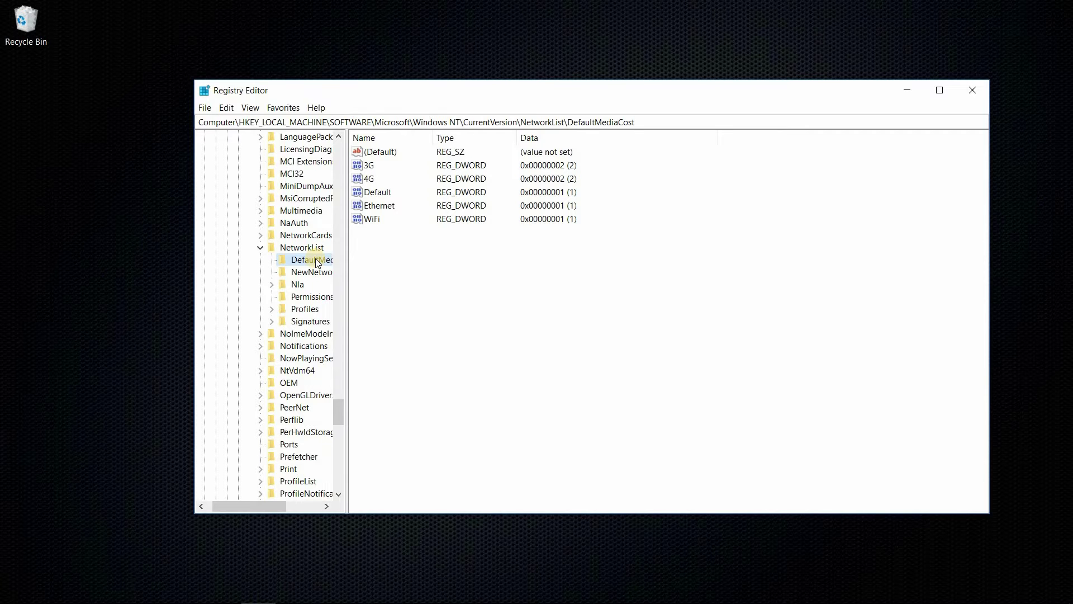
- Open the permissions of the DefaultMediaCost key and bring up its advanced security settings
scroll(315, 258, up, 1)
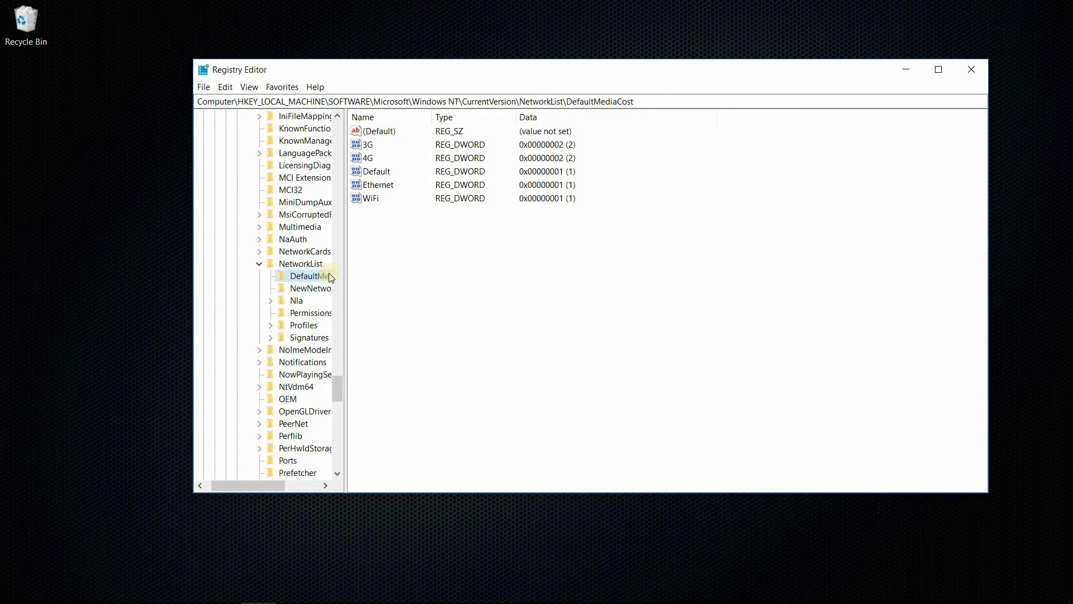
right_click(297, 279)
click(355, 375)
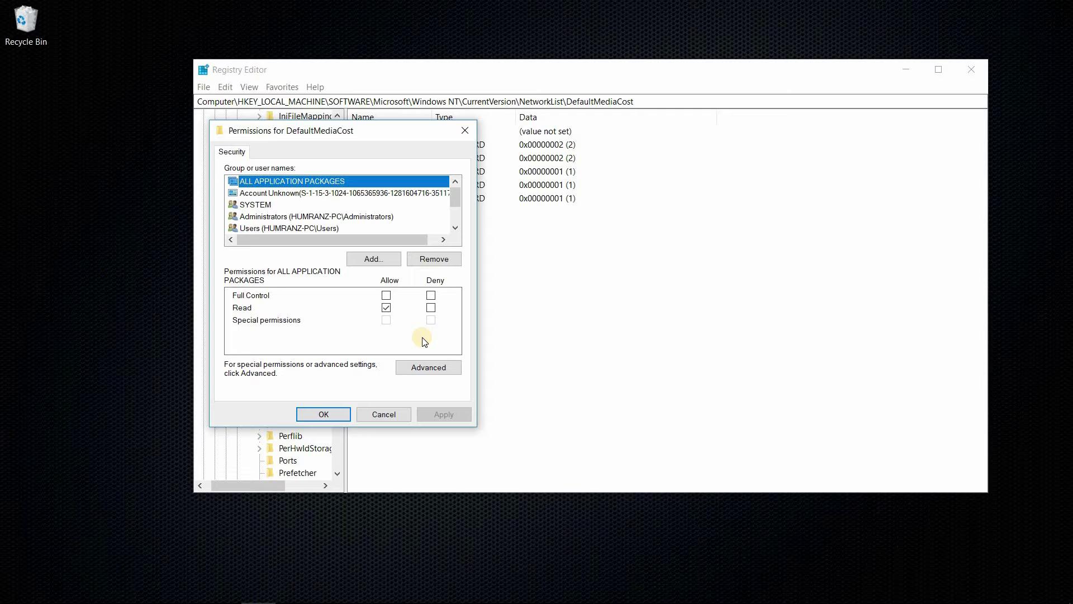
click(432, 368)
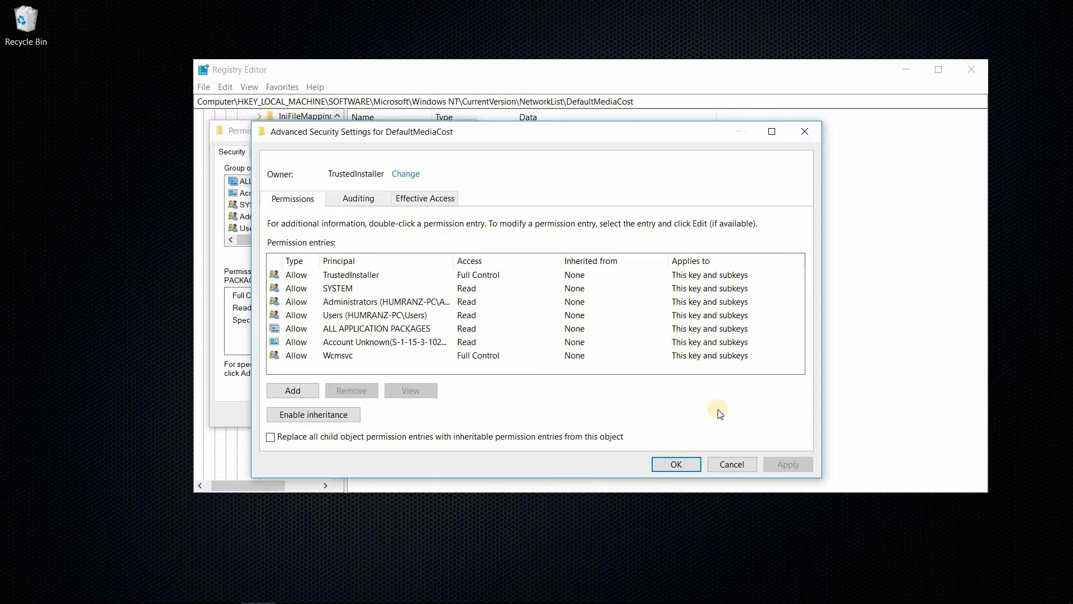
- Change the owner of the DefaultMediaCost key to the Administrators group, checking the entered name before accepting it
click(405, 174)
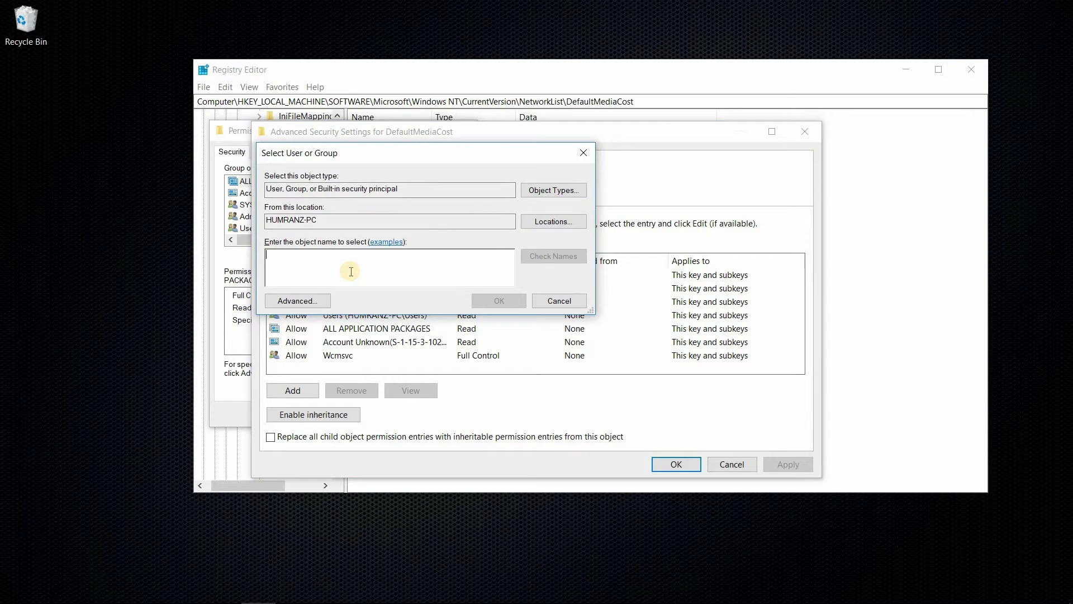
text(Administrators)
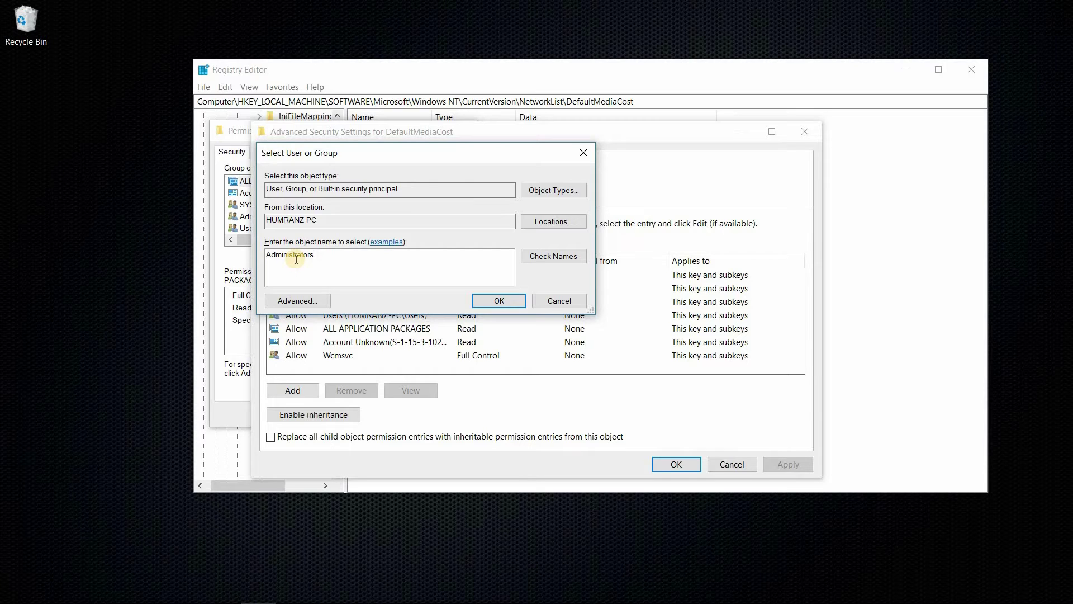
click(561, 257)
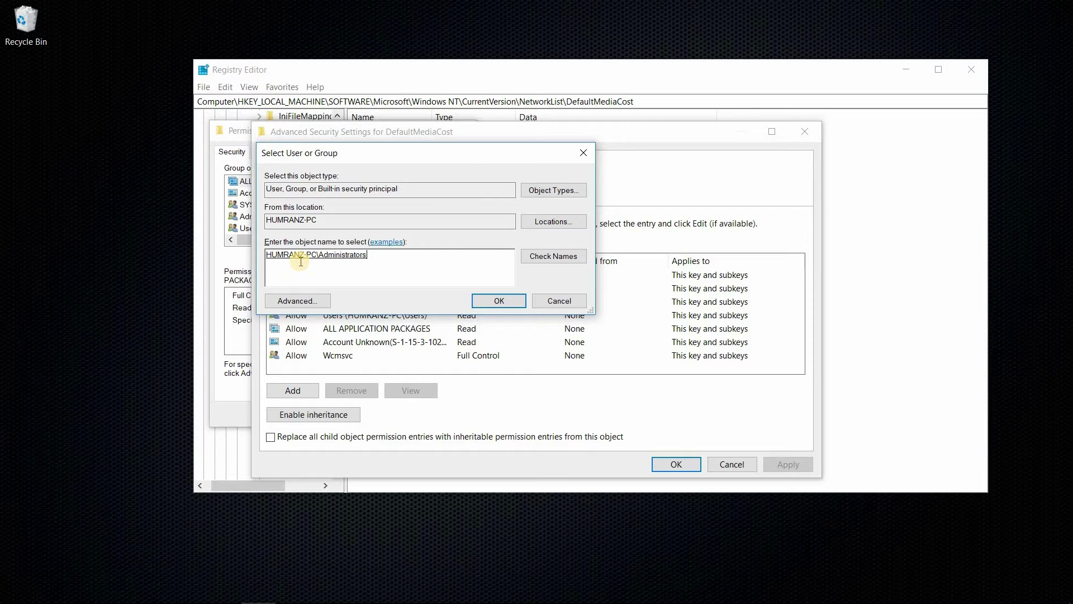
click(496, 303)
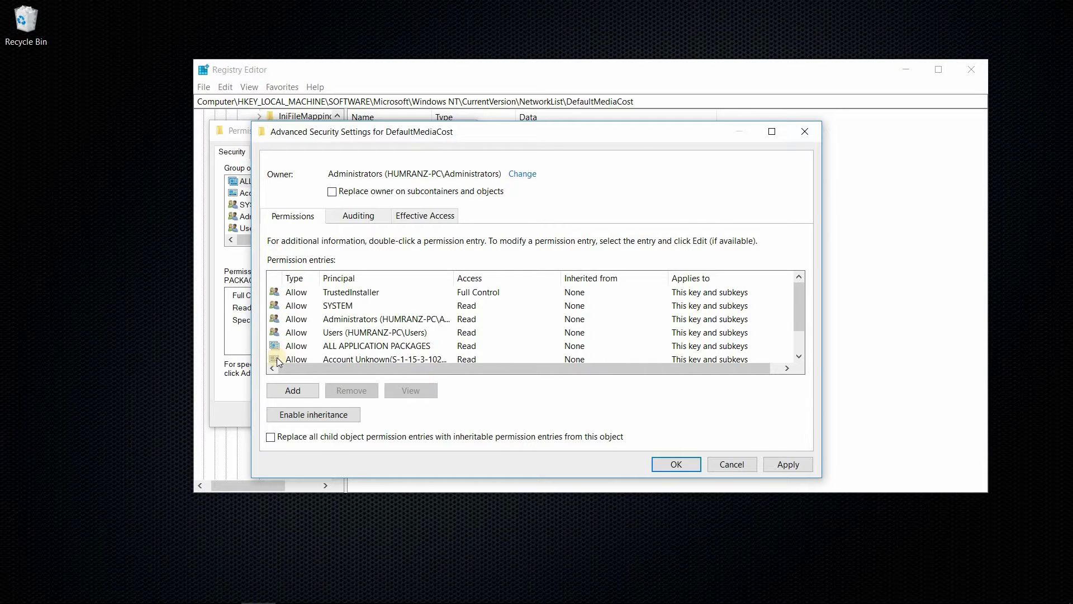
- Enable replacing the owner on subcontainers and objects, apply the ownership change and close the advanced security settings
click(334, 198)
scroll(578, 294, down, 1)
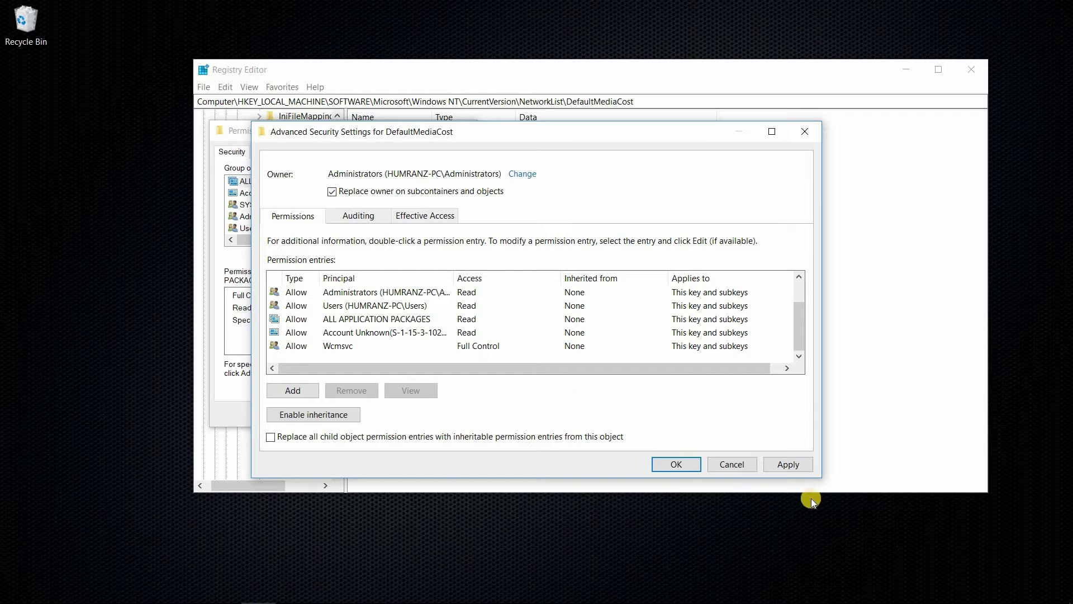
click(790, 467)
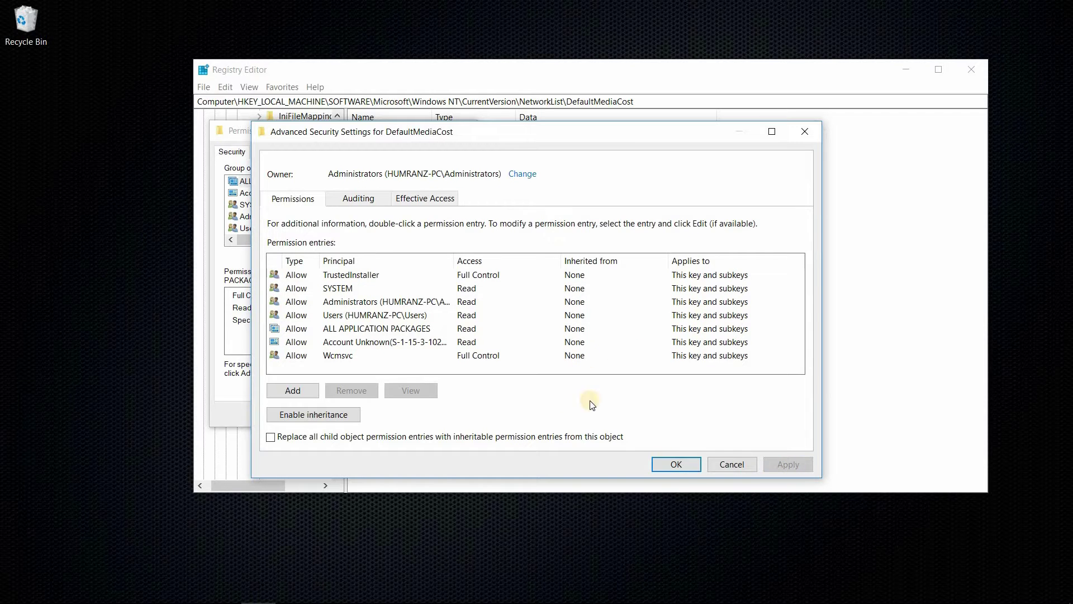
click(676, 464)
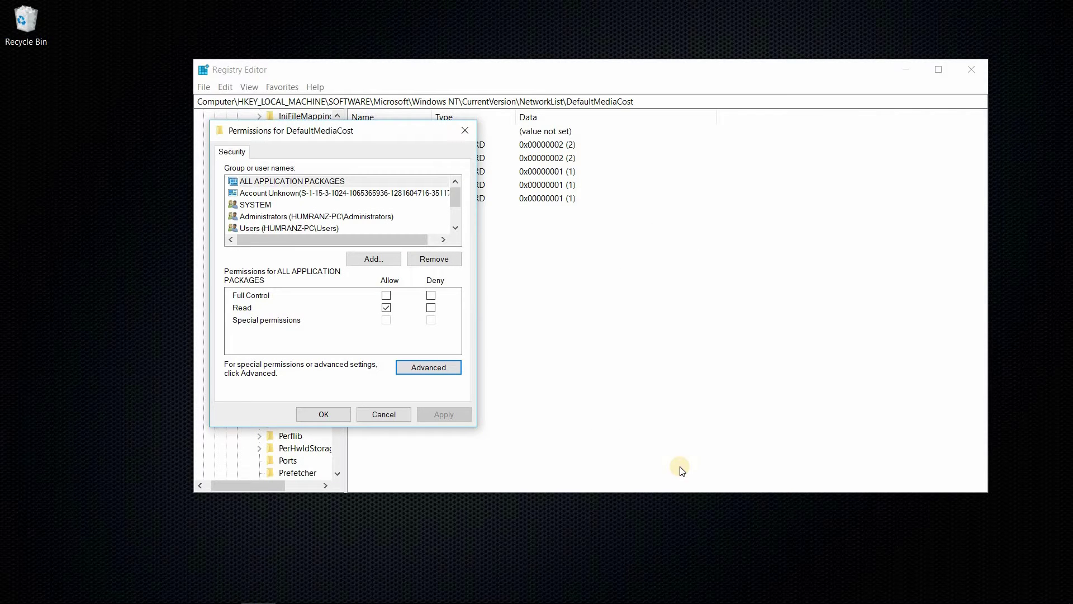
- Allow the Administrators group Full Control over the DefaultMediaCost key and apply the permission change
click(308, 218)
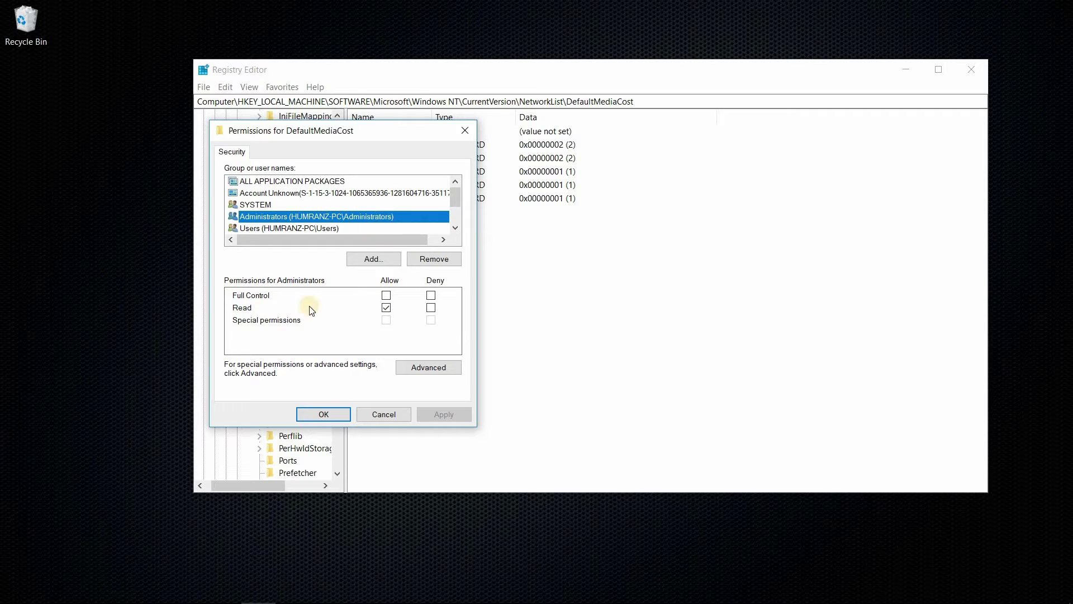
click(386, 297)
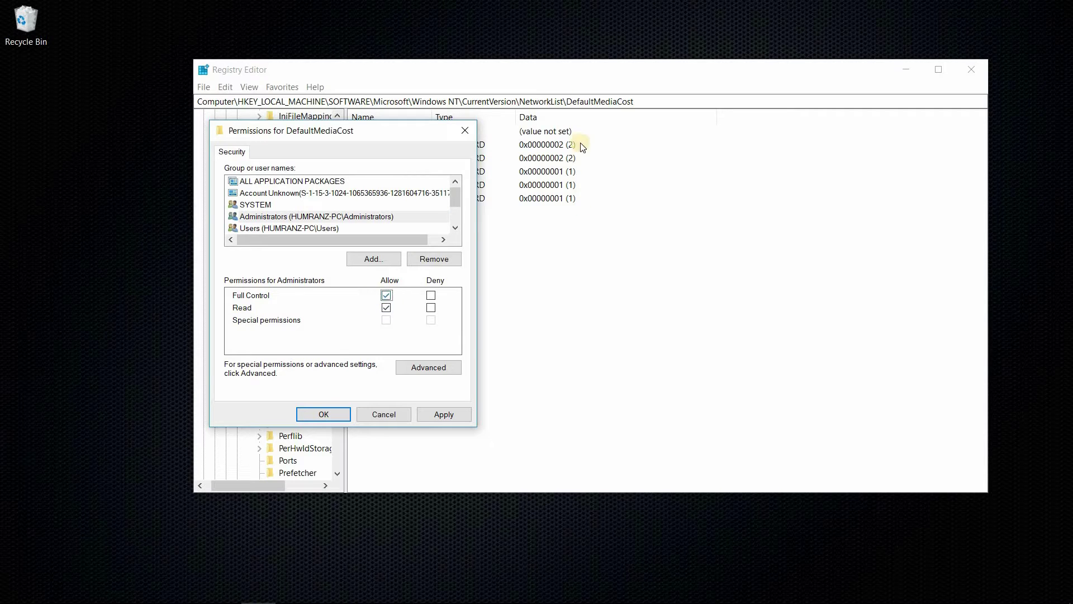
drag(358, 136, 292, 134)
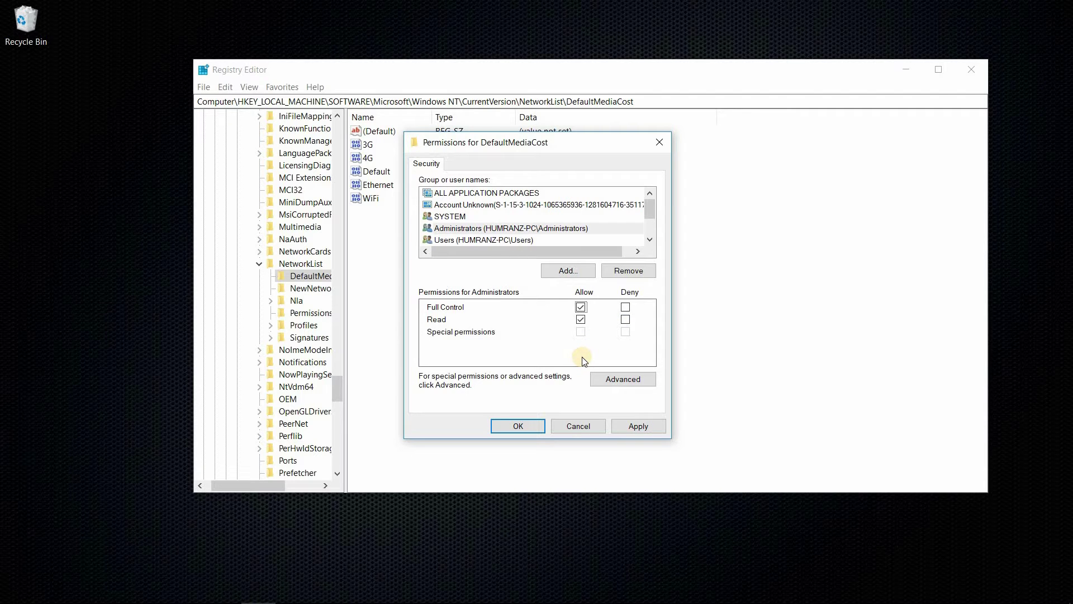
click(628, 425)
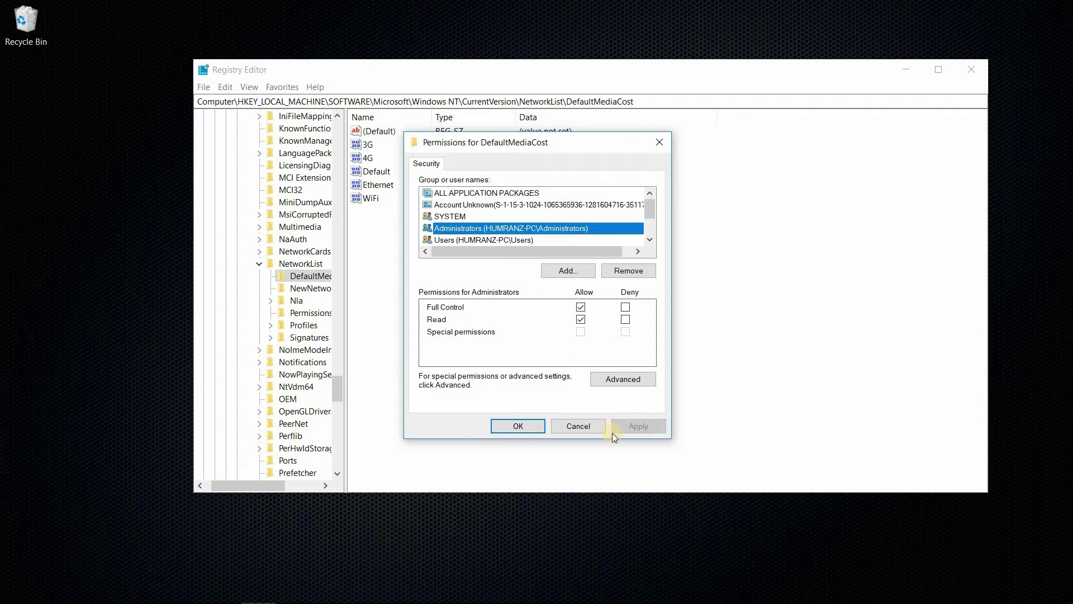
- Accept and close the permissions of the DefaultMediaCost key
click(514, 426)
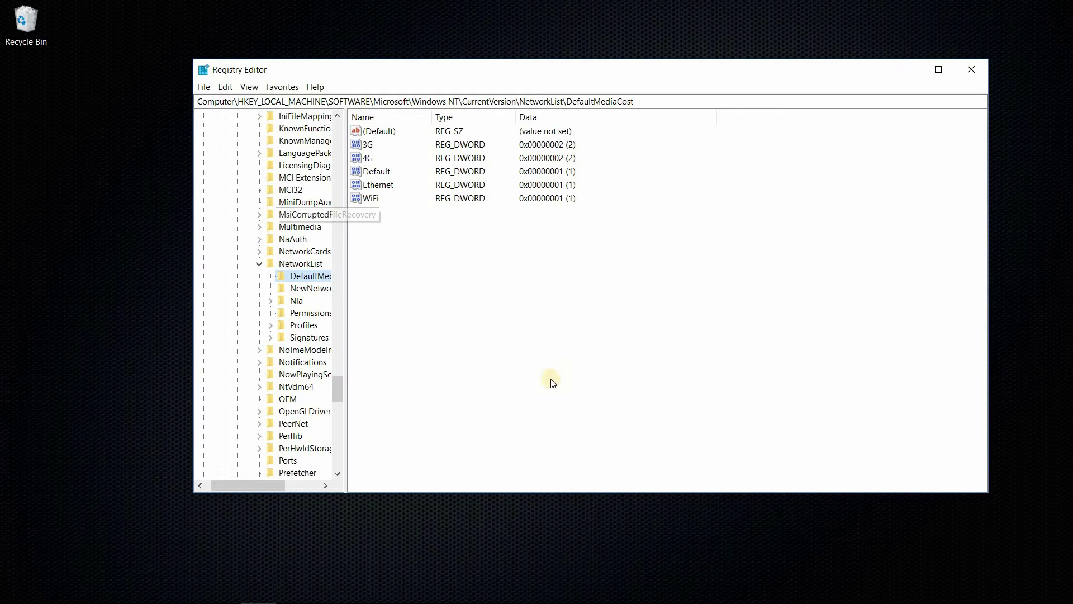
mouse_move(639, 77)
mouse_down()
mouse_move(587, 67)
mouse_move(660, 69)
mouse_up()
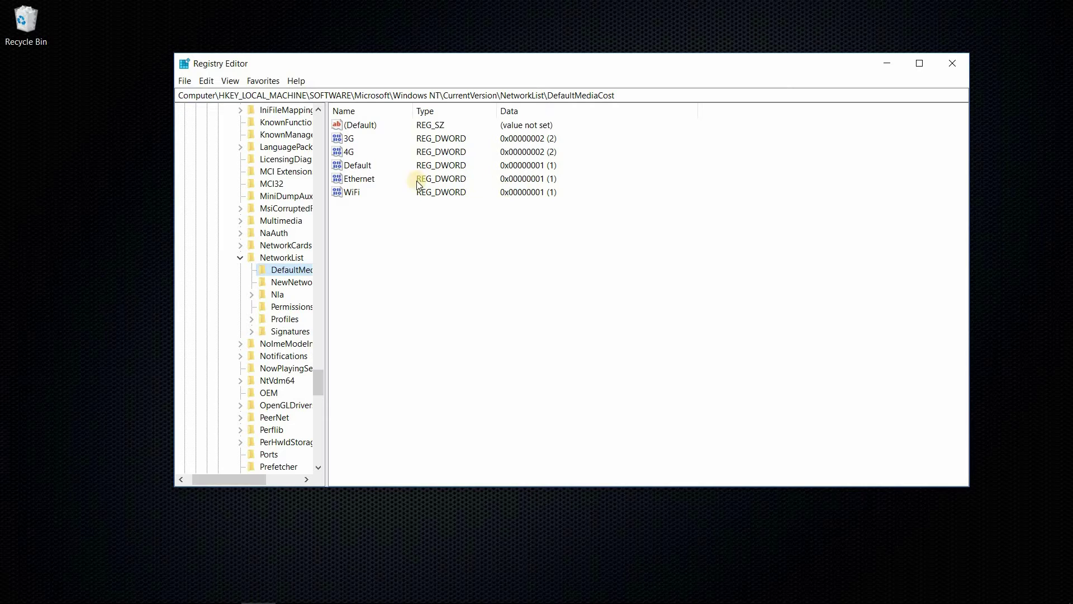
click(528, 180)
click(350, 180)
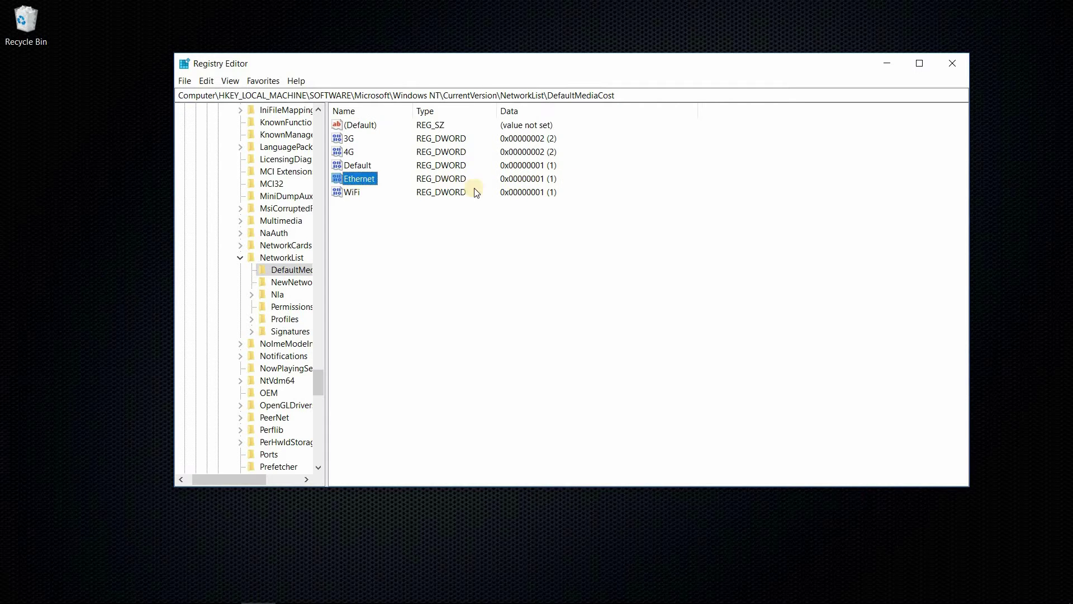
double_click(339, 180)
drag(391, 127, 537, 148)
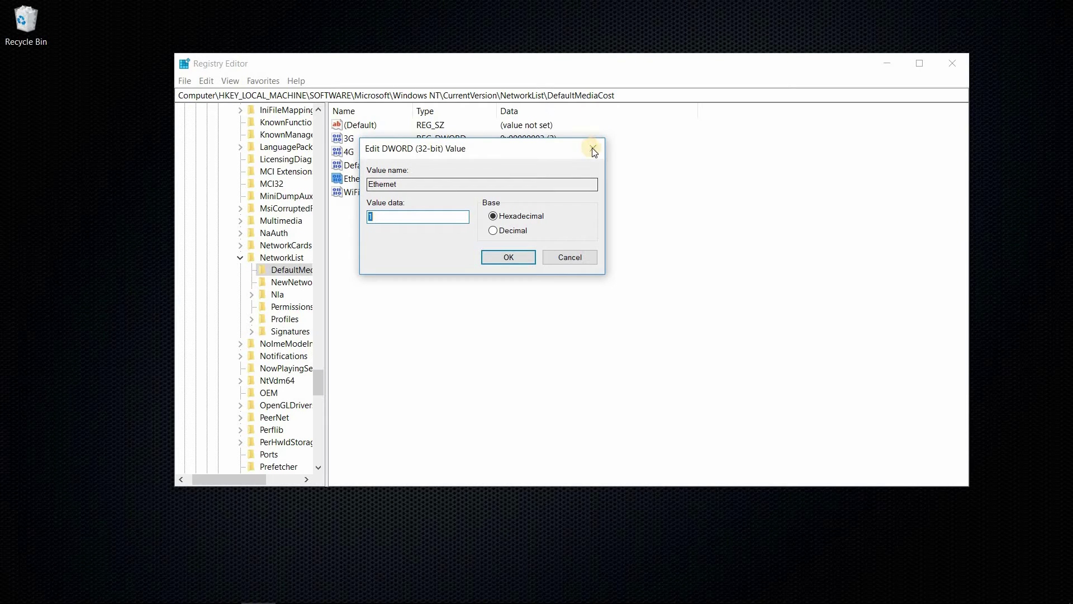
key(Escape)
- Set the Ethernet value of the DefaultMediaCost key to 2, keeping the hexadecimal base
double_click(339, 179)
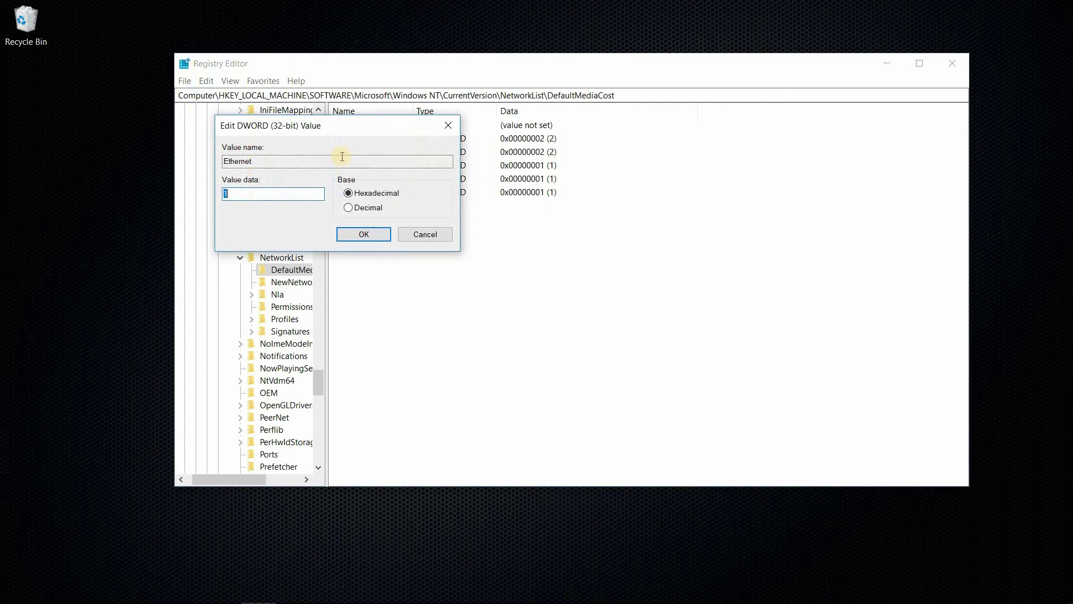
drag(358, 126, 602, 188)
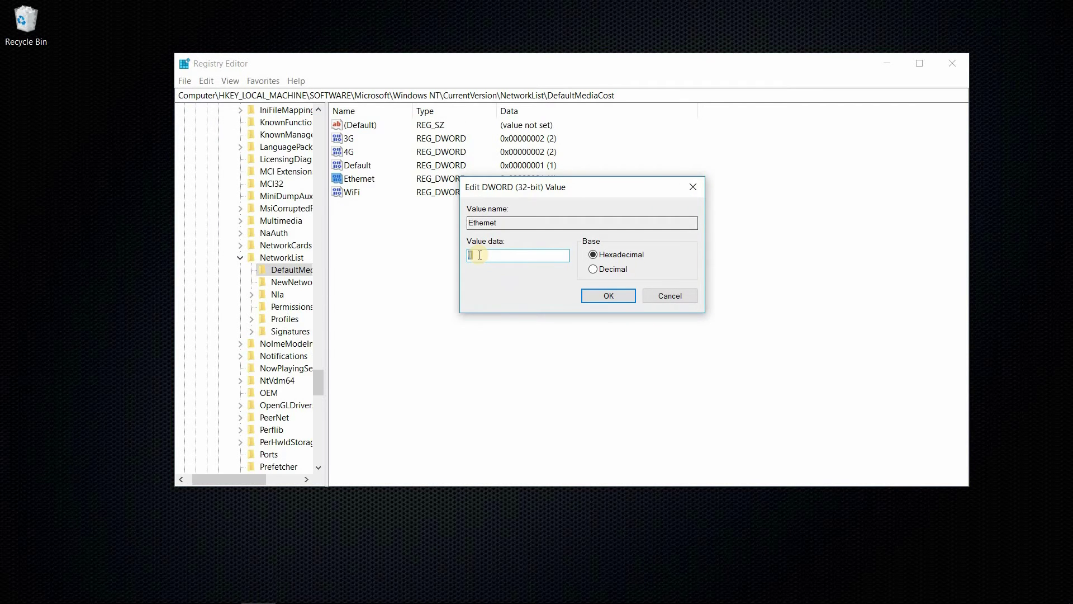
text(2)
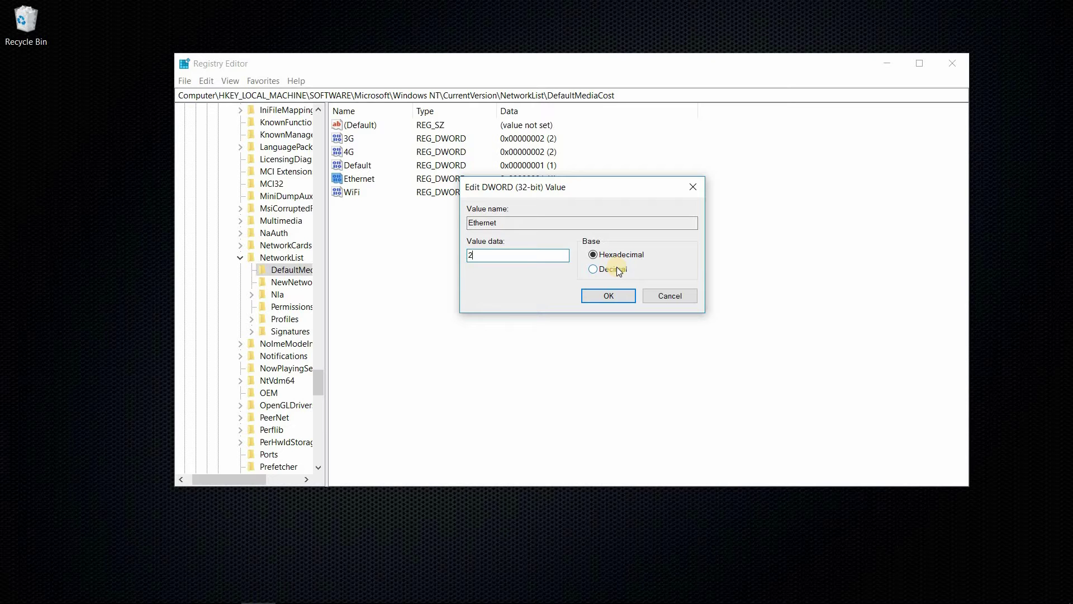
click(616, 296)
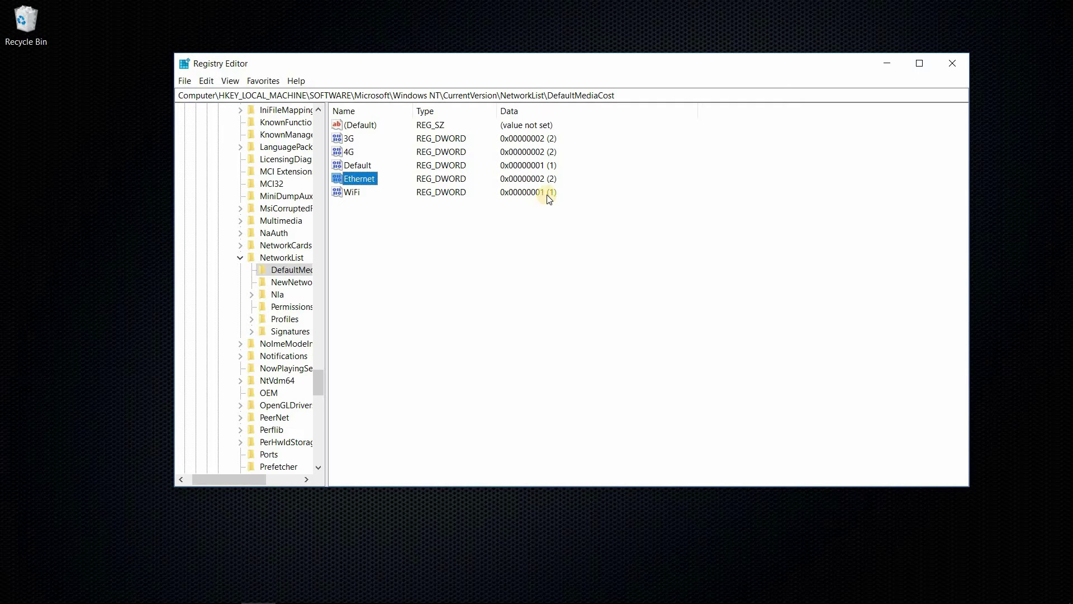
- Set the WiFi value of the DefaultMediaCost key to 2
click(344, 196)
double_click(341, 194)
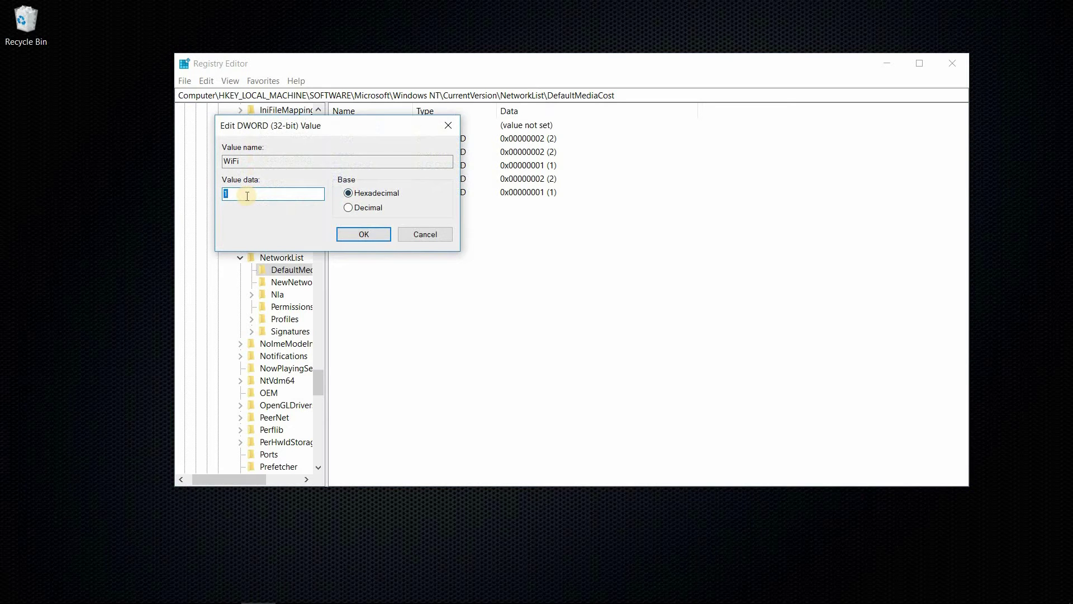
text(2)
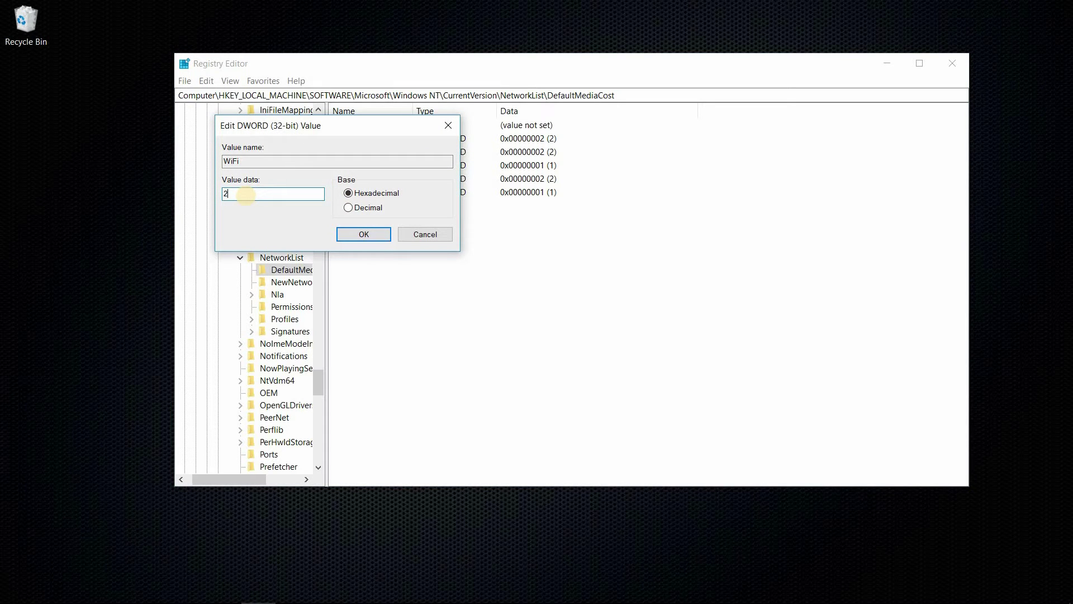
click(363, 235)
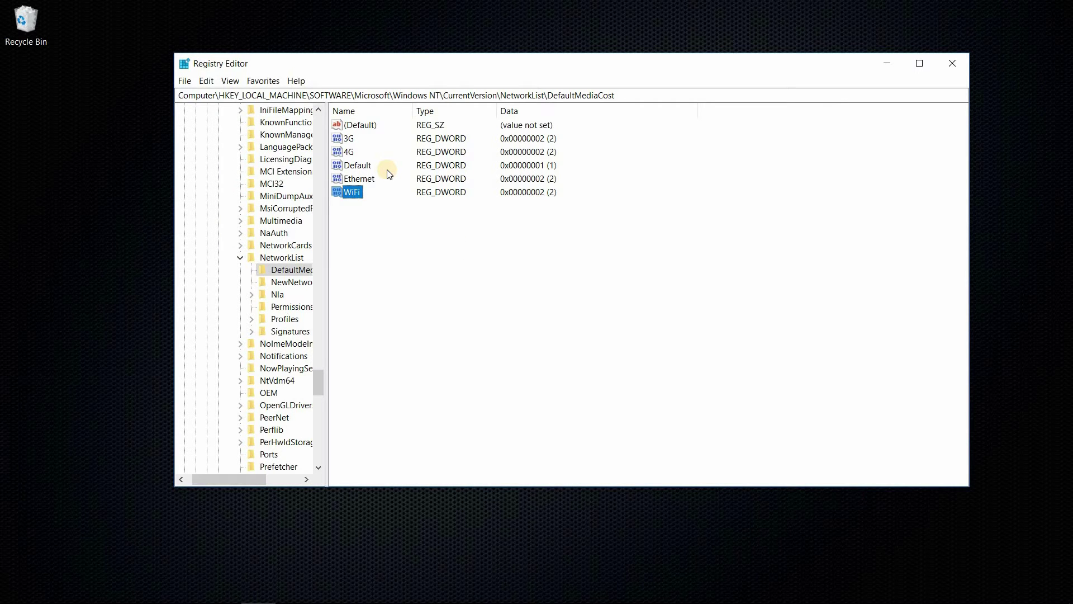
- Set the DWORD value named Default in the DefaultMediaCost key to 2
double_click(349, 164)
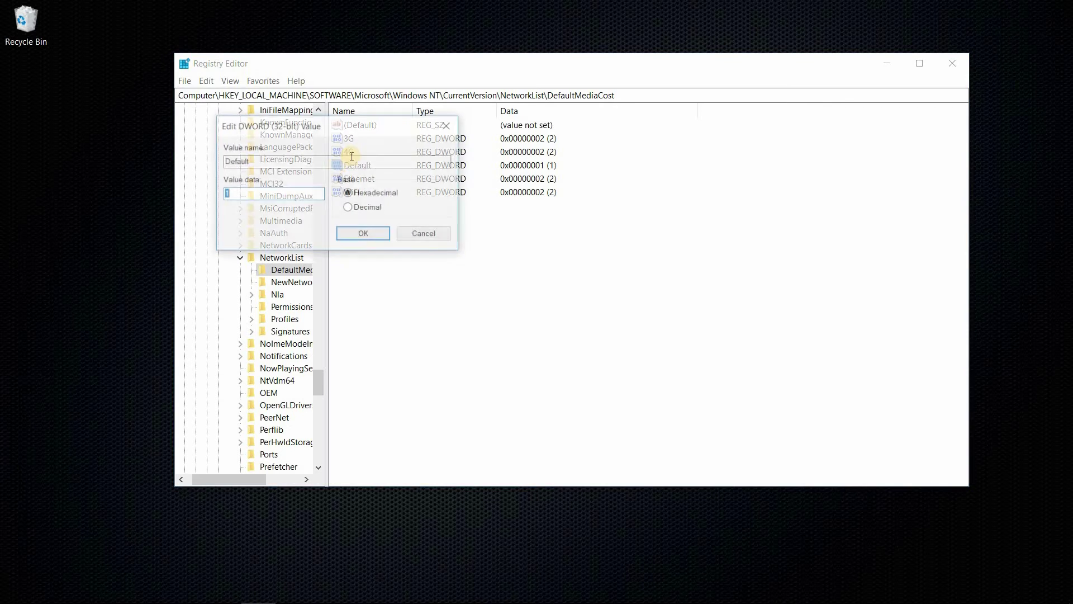
click(446, 125)
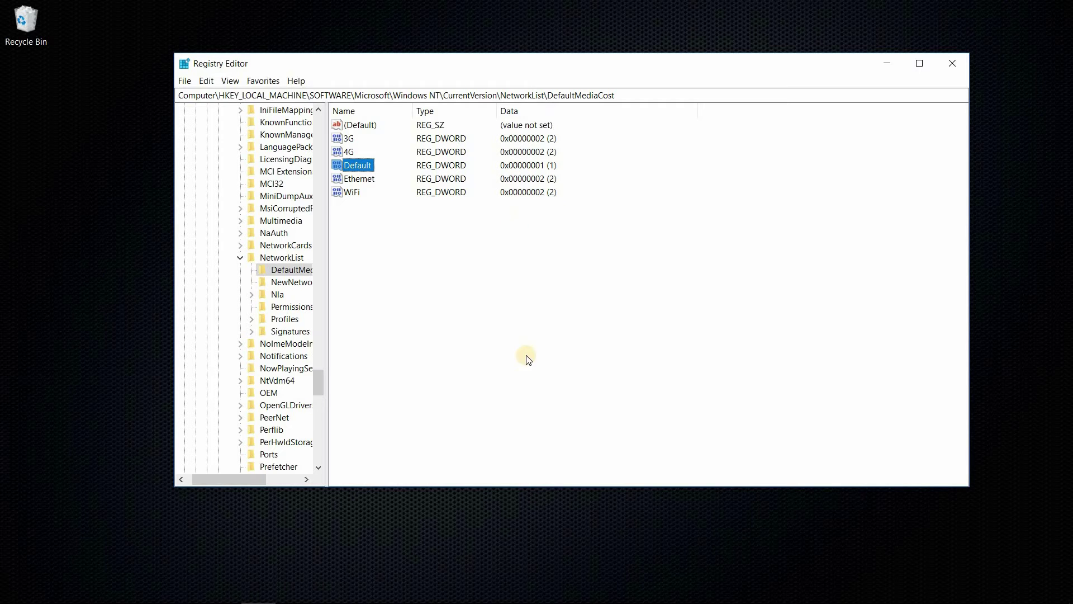
double_click(338, 167)
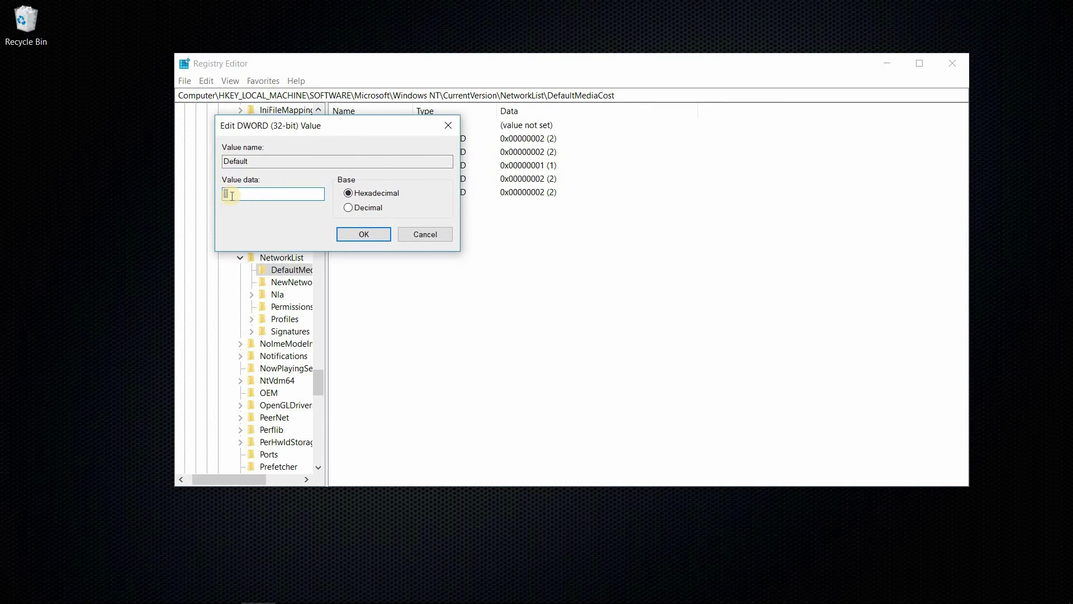
text(2)
click(350, 233)
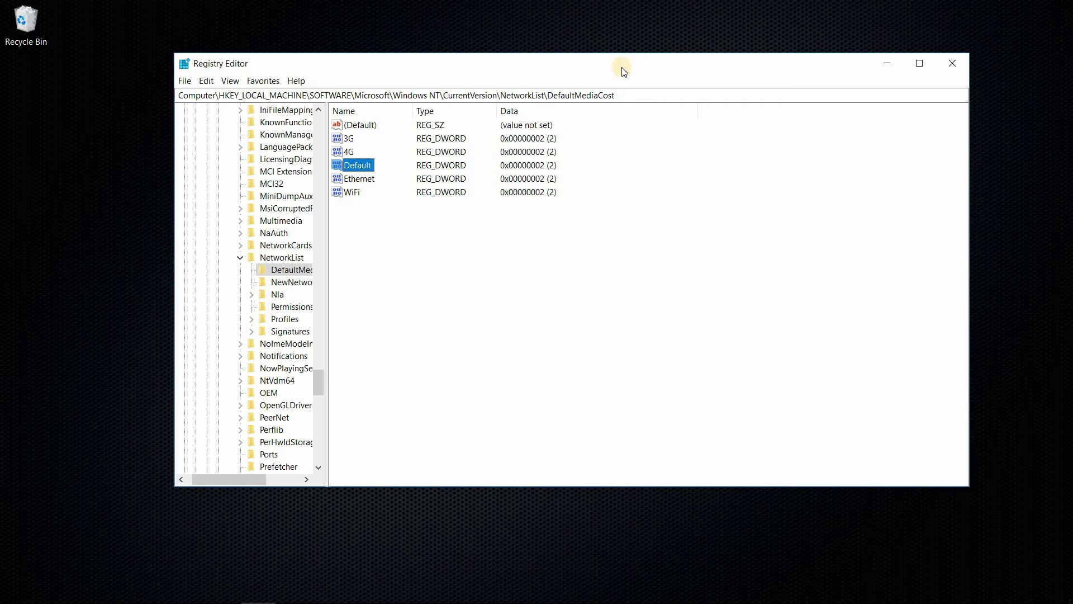
drag(640, 62, 656, 53)
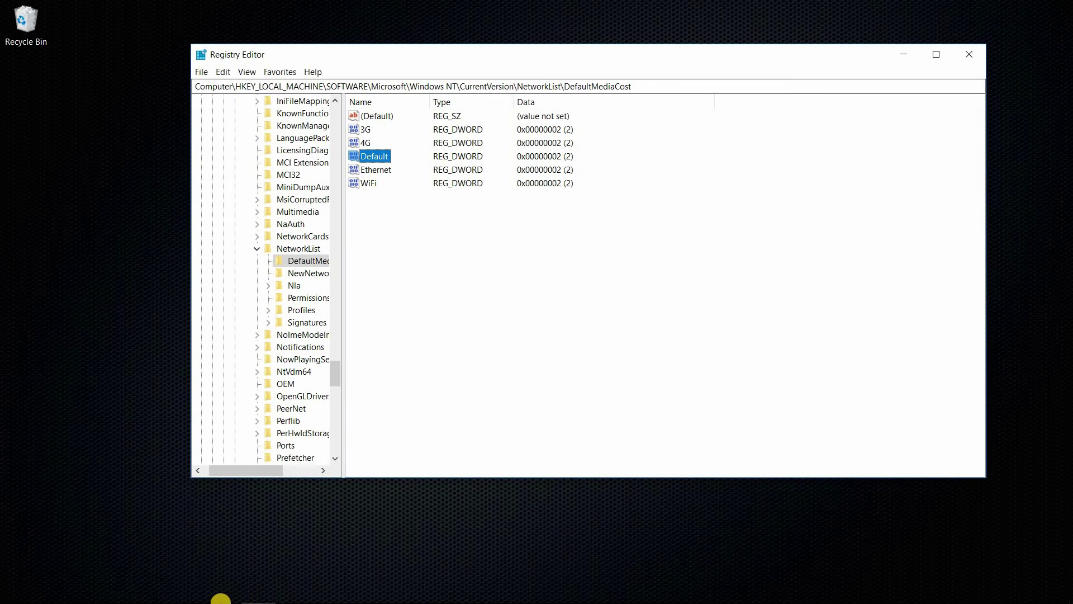
mouse_move(373, 581)
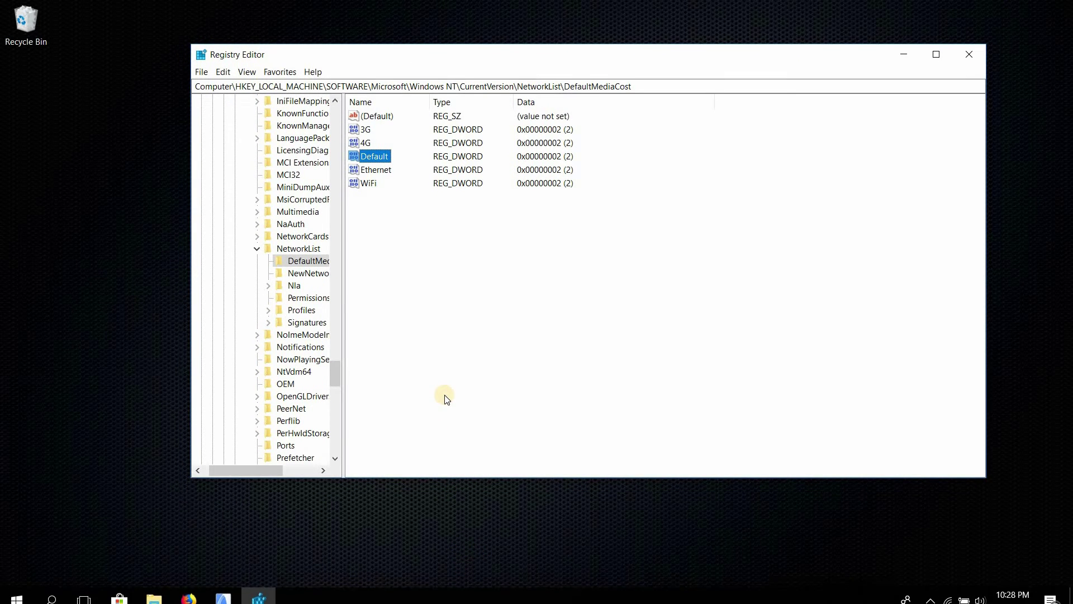